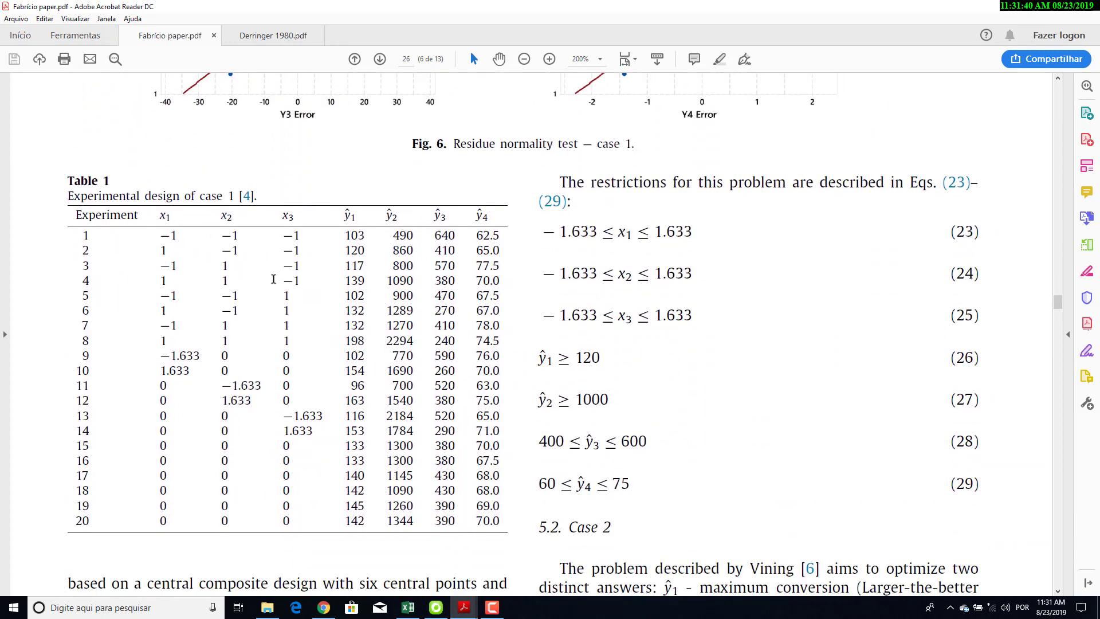
Examine Table 1, the targets in Eqs. (19)–(22) and the restrictions in Eqs. (23)–(29) of case 1 in the paper
scroll(286, 392, "down", 4)
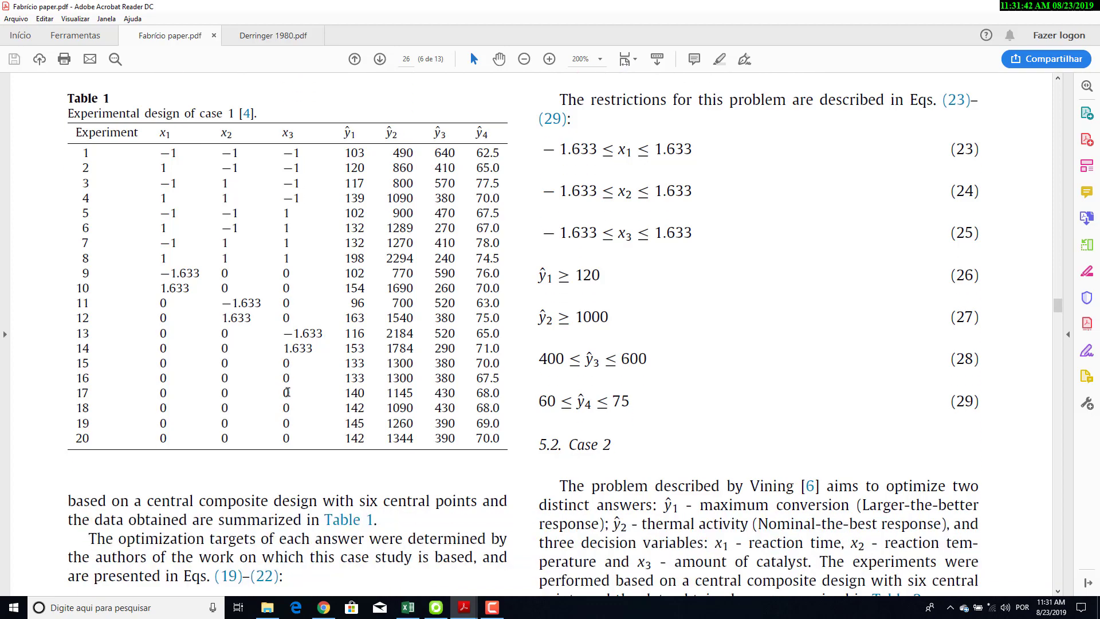
mouse_move(1058, 309)
left_mouse_down()
mouse_move(1053, 344)
mouse_move(1049, 304)
left_mouse_up()
scroll(579, 299, "up", 2)
scroll(579, 300, "down", 5)
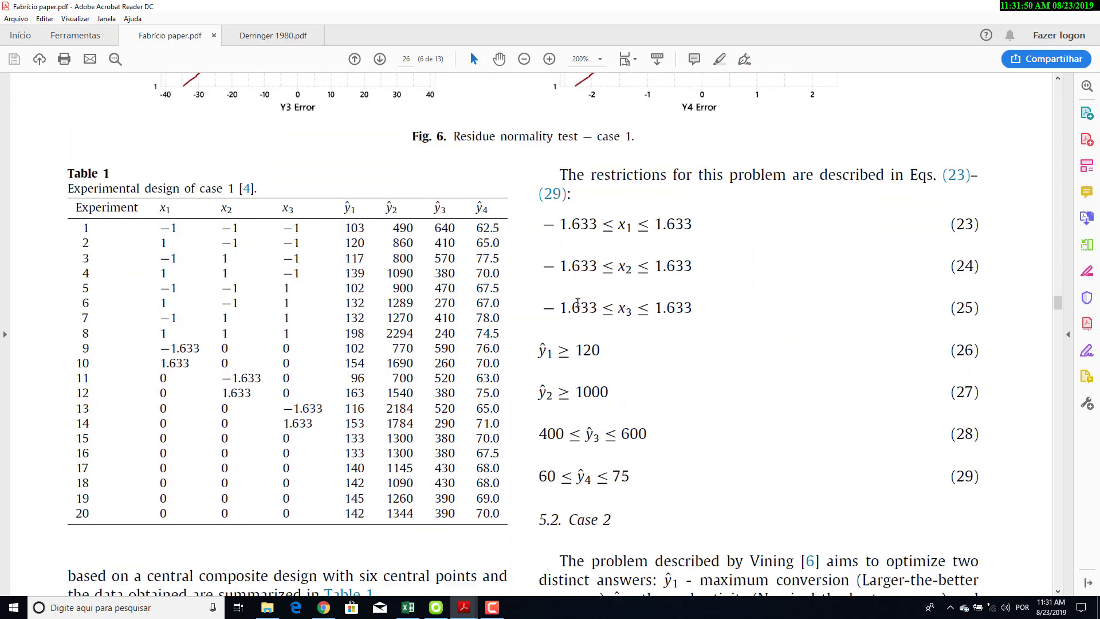
scroll(577, 338, "down", 2)
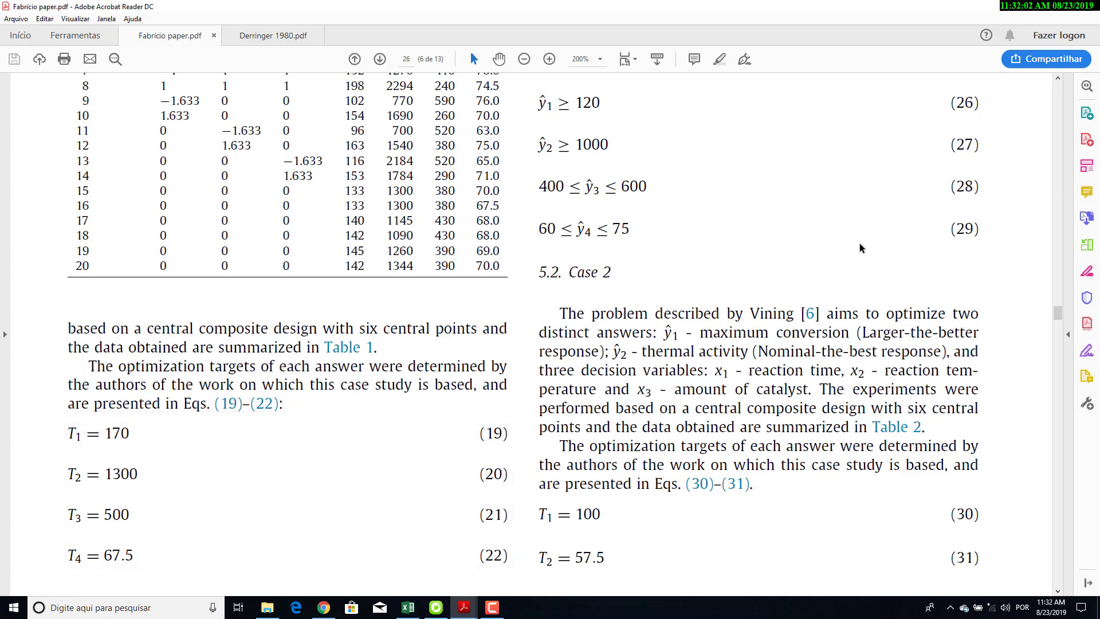
scroll(858, 246, "up", 3)
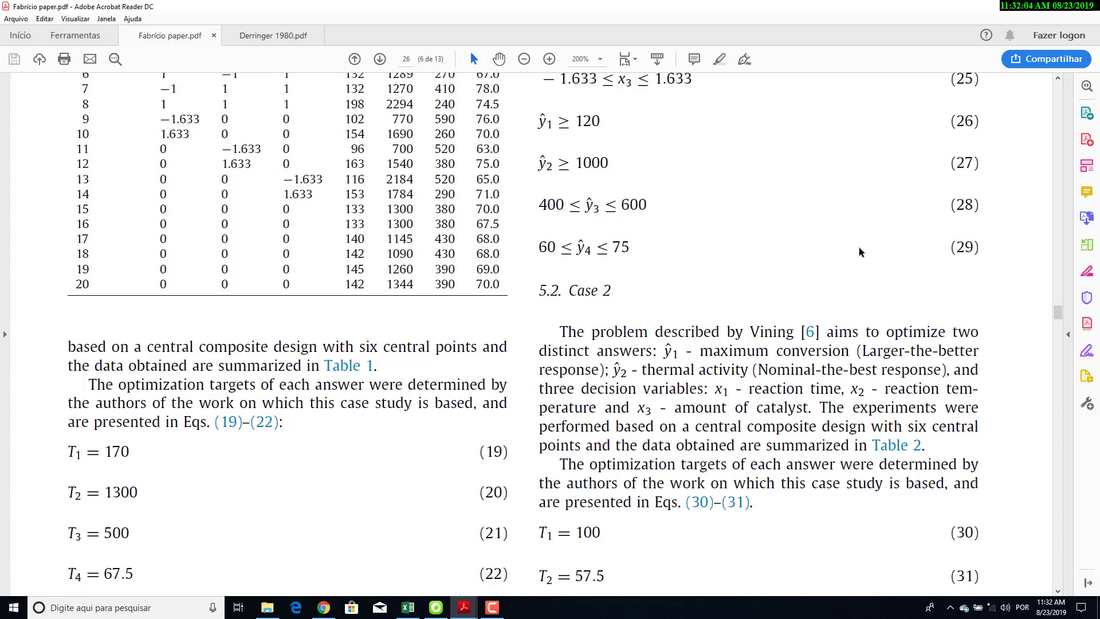
scroll(861, 249, "up", 2)
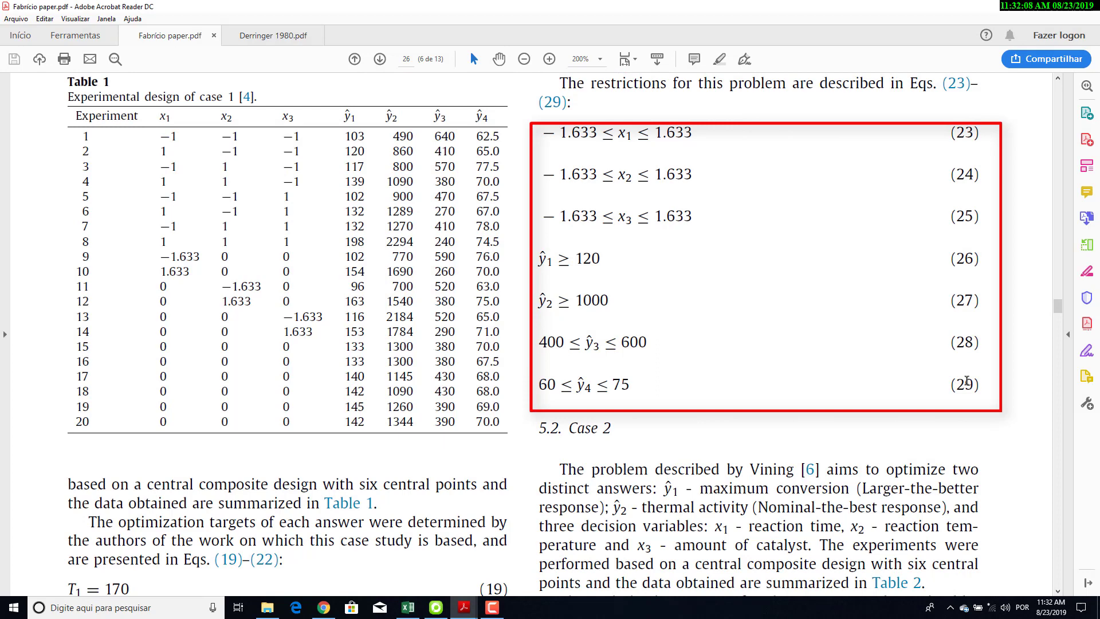
scroll(941, 369, "up", 1)
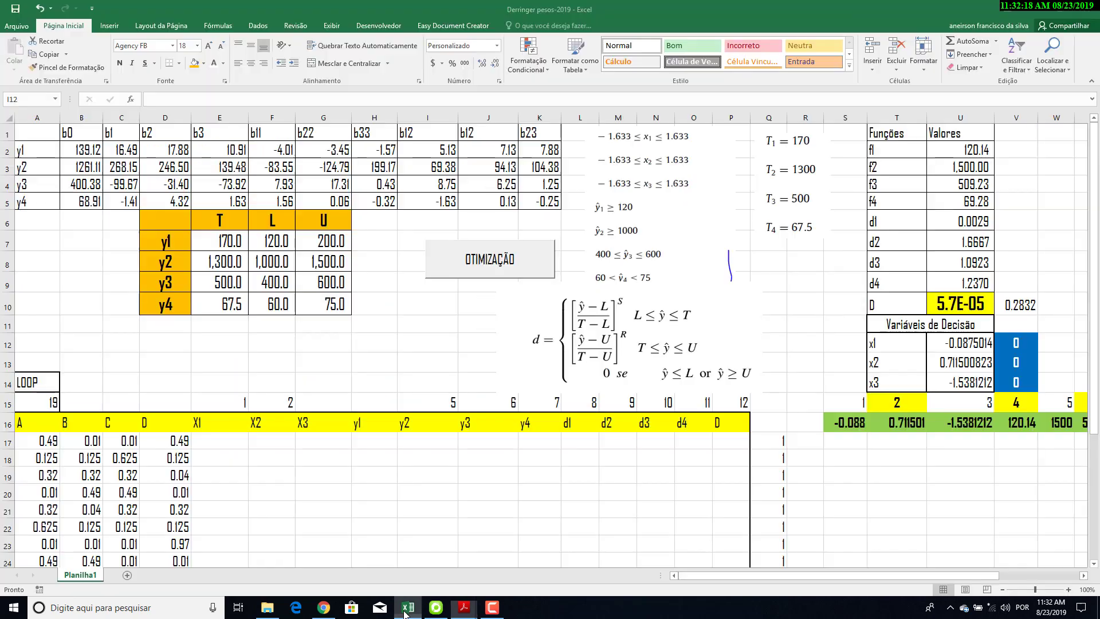
Switch to the Derringer pesos-2019 workbook in Excel and examine the coefficient table, the restrictions image and the targets image
left_click(408, 607)
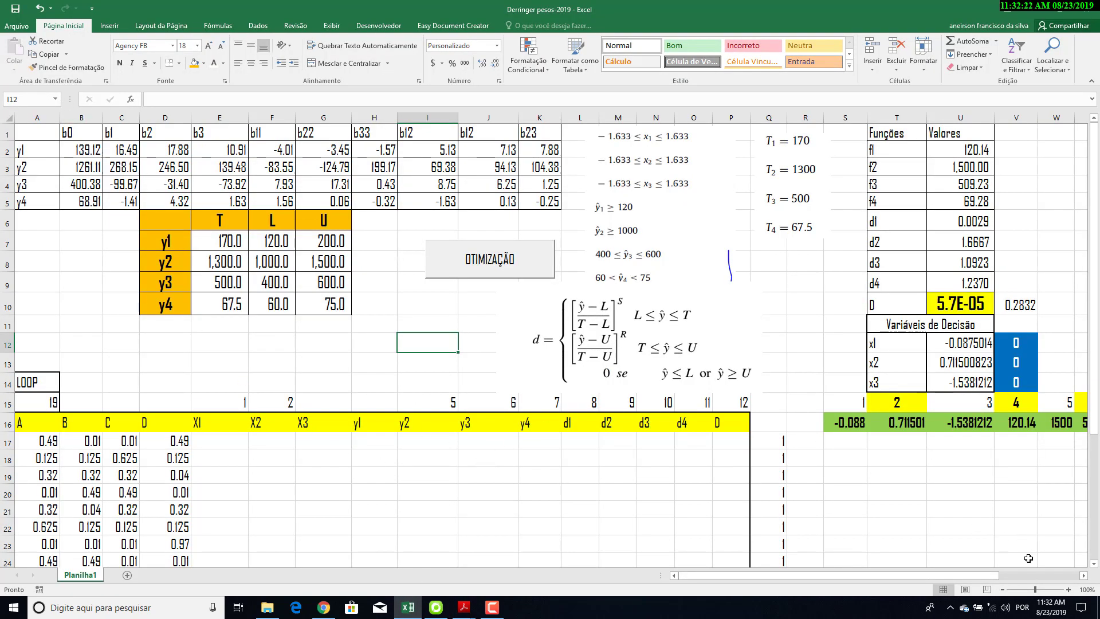
left_click(1067, 590)
left_click(1067, 589)
left_click(1066, 590)
left_click(1066, 590)
left_click_drag(707, 576, 681, 575)
scroll(615, 319, "up", 2)
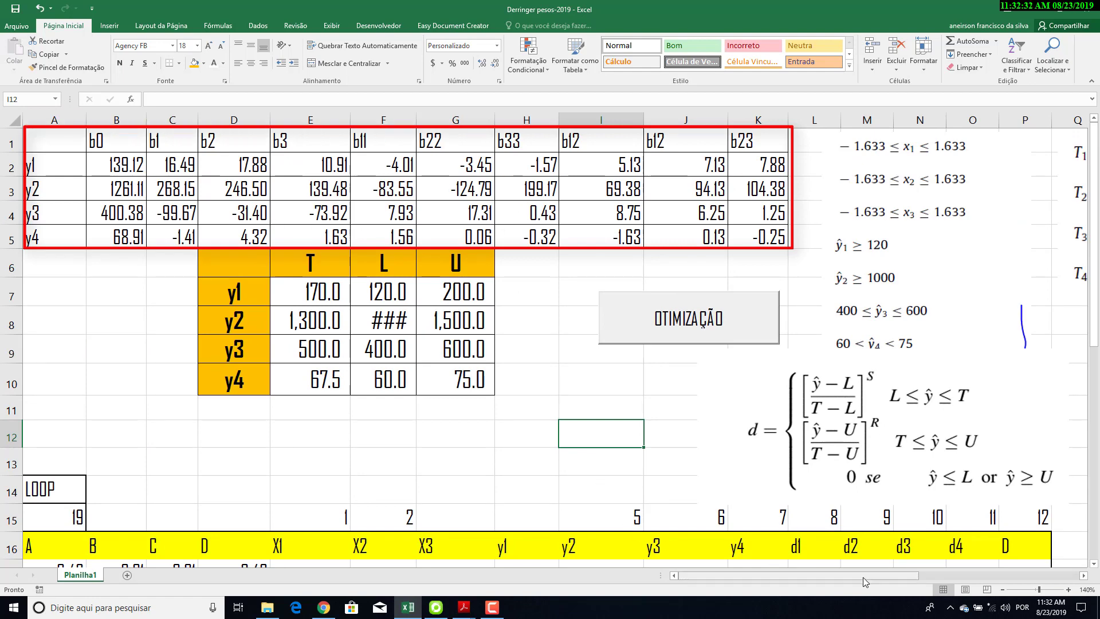
left_click_drag(844, 576, 912, 576)
left_click(574, 181)
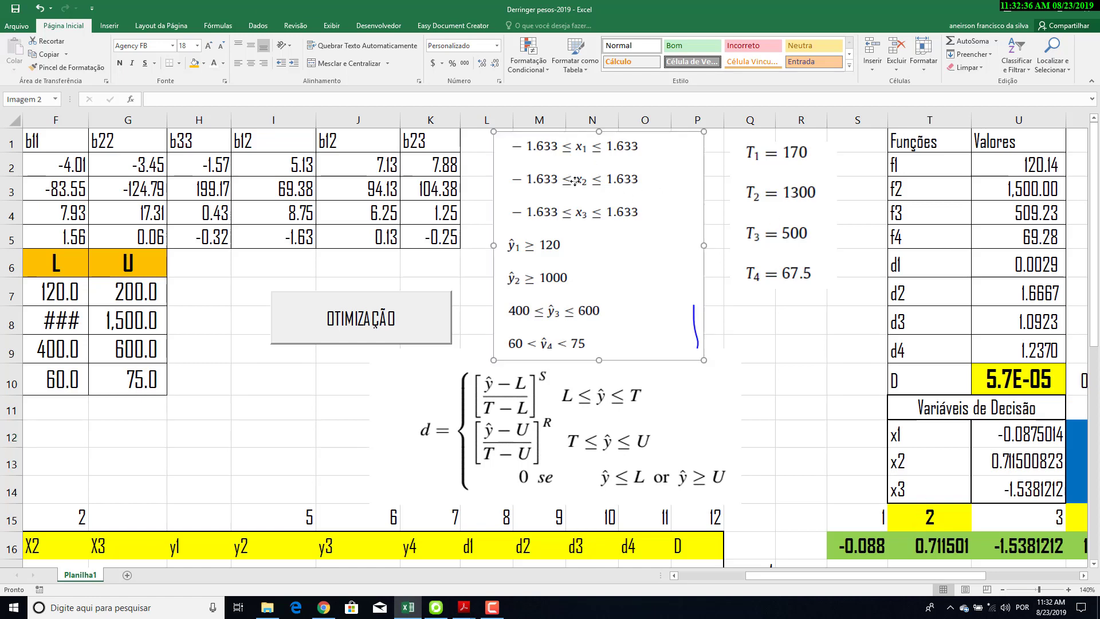
left_click(778, 186)
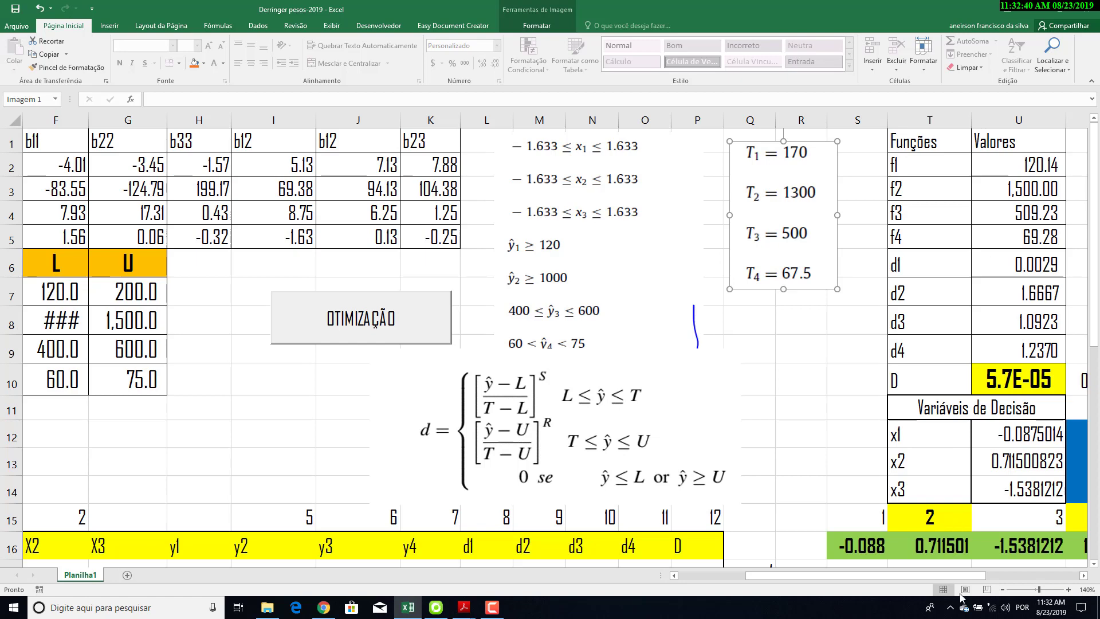
left_click_drag(949, 578, 948, 579)
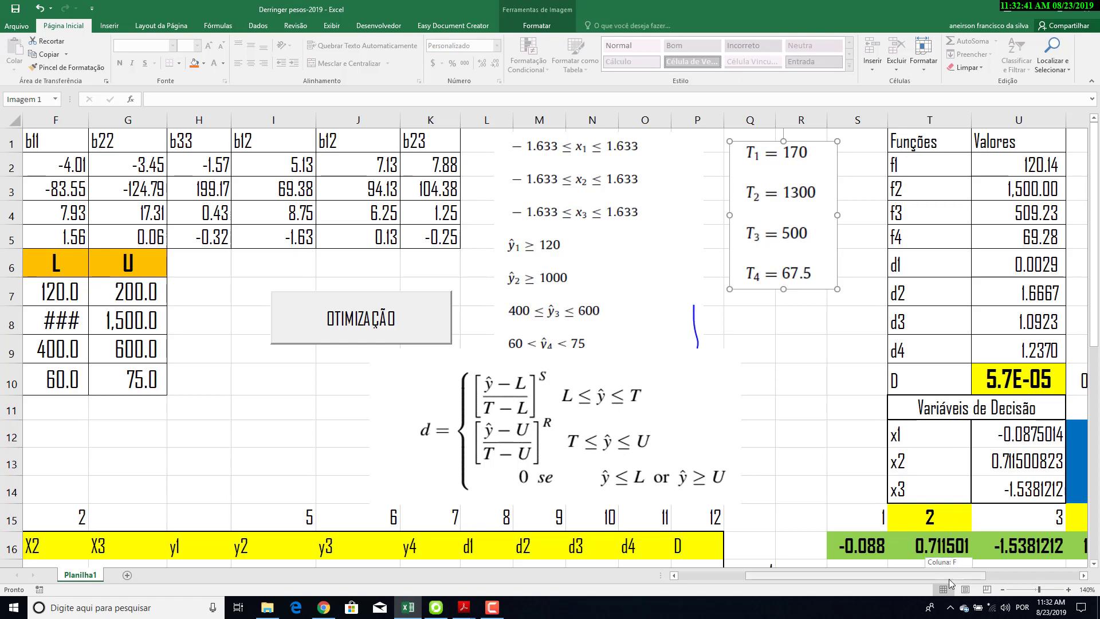
Inspect the f1 formula in cell U2 together with the y1 coefficients and decision variables it references
double_click(1040, 166)
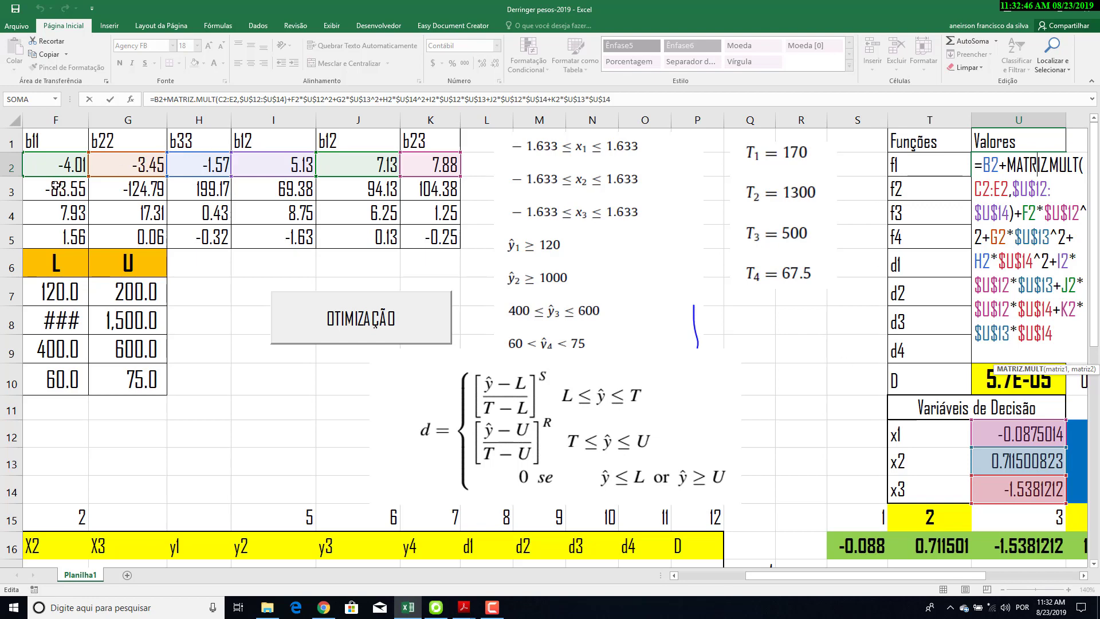
key("Escape")
left_click_drag(816, 575, 902, 570)
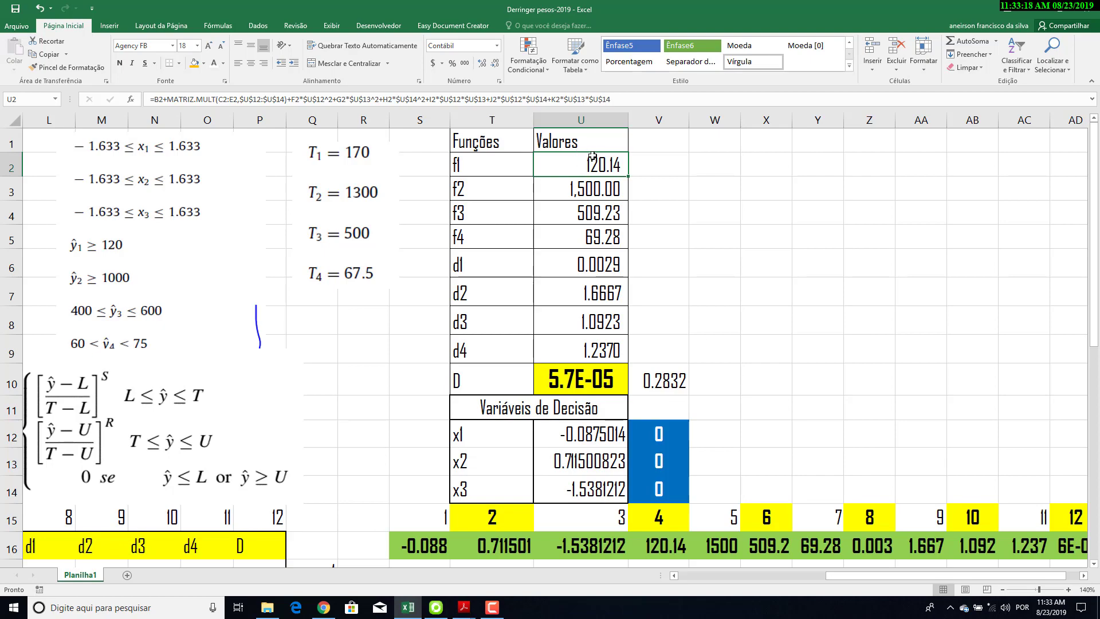
left_click(1002, 588)
left_click(1002, 589)
left_click(1002, 589)
left_click(1002, 589)
left_click(1001, 589)
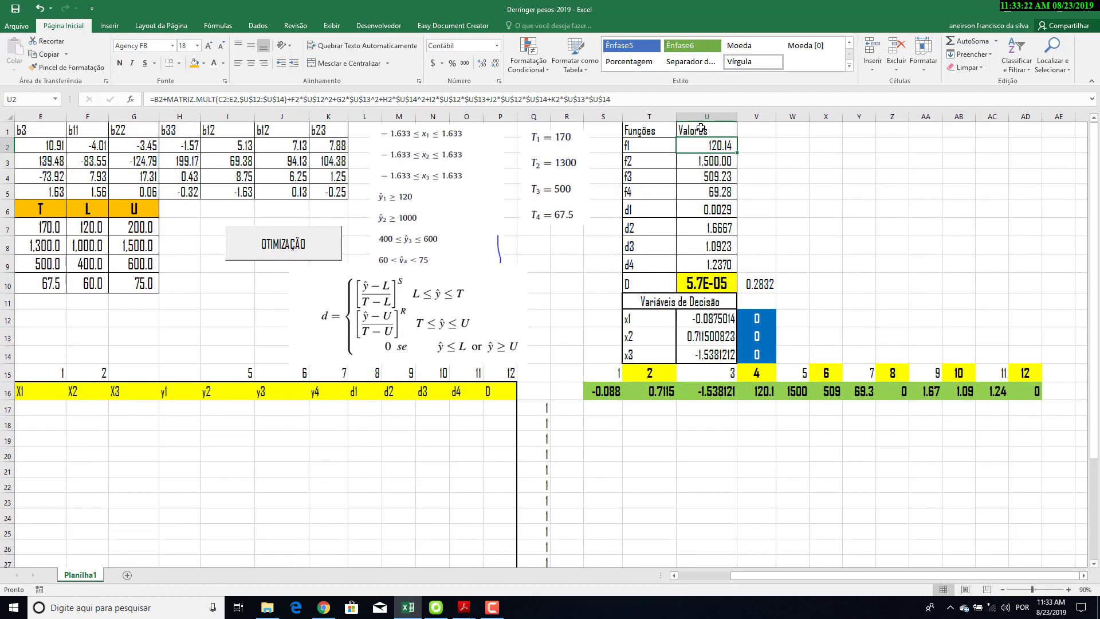
double_click(708, 145)
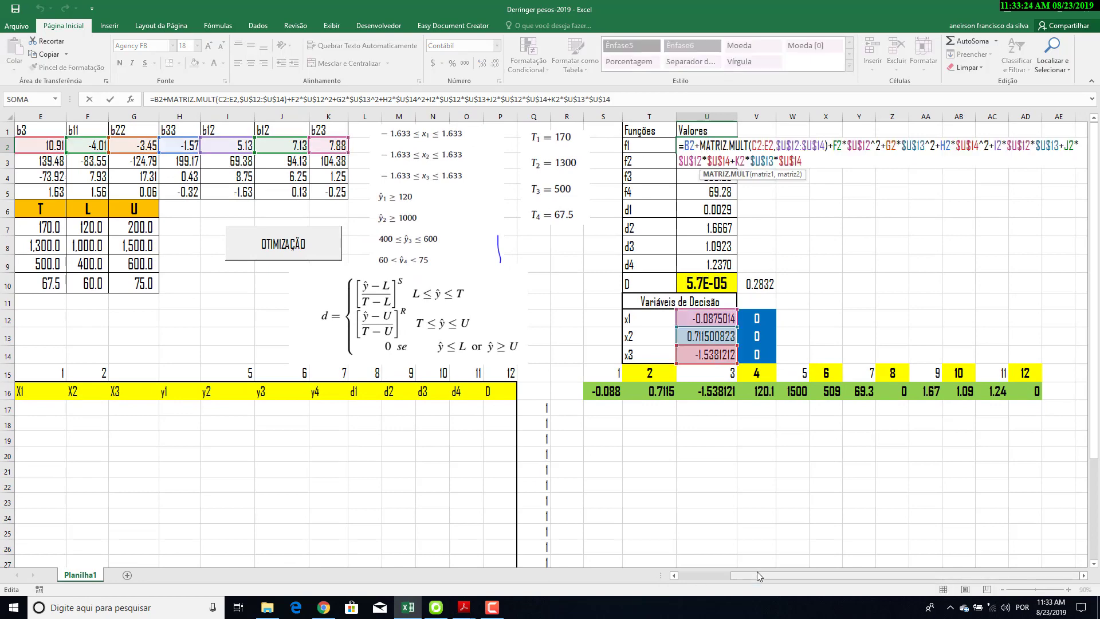
left_click(674, 575)
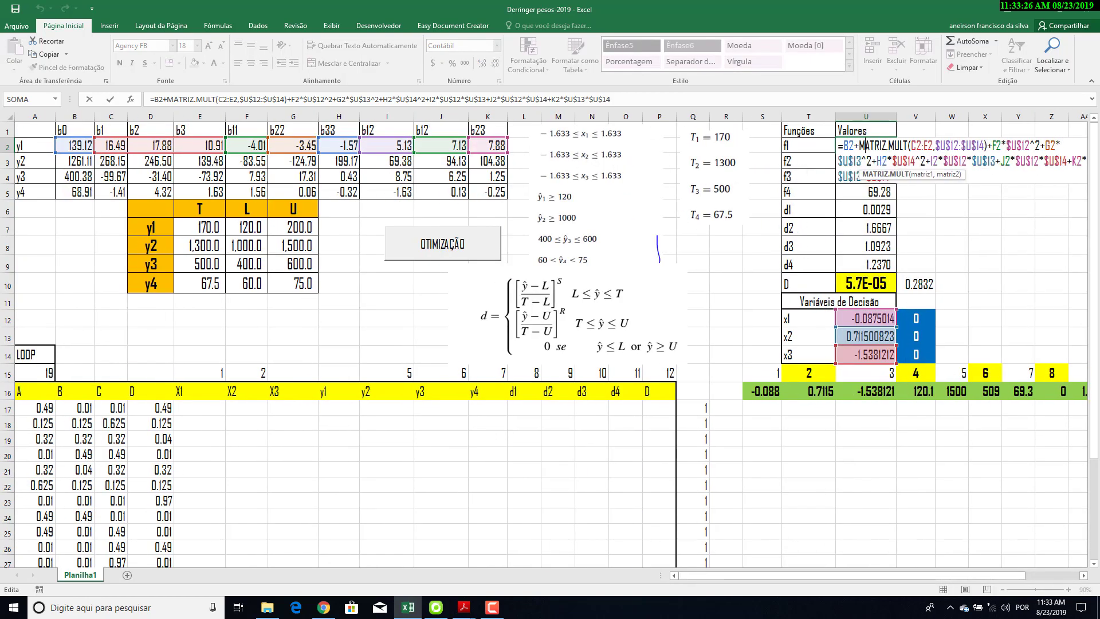
key("Escape")
Inspect the formulas of f2, f3 and f4 in cells U3 to U5, leaving them unchanged
double_click(867, 161)
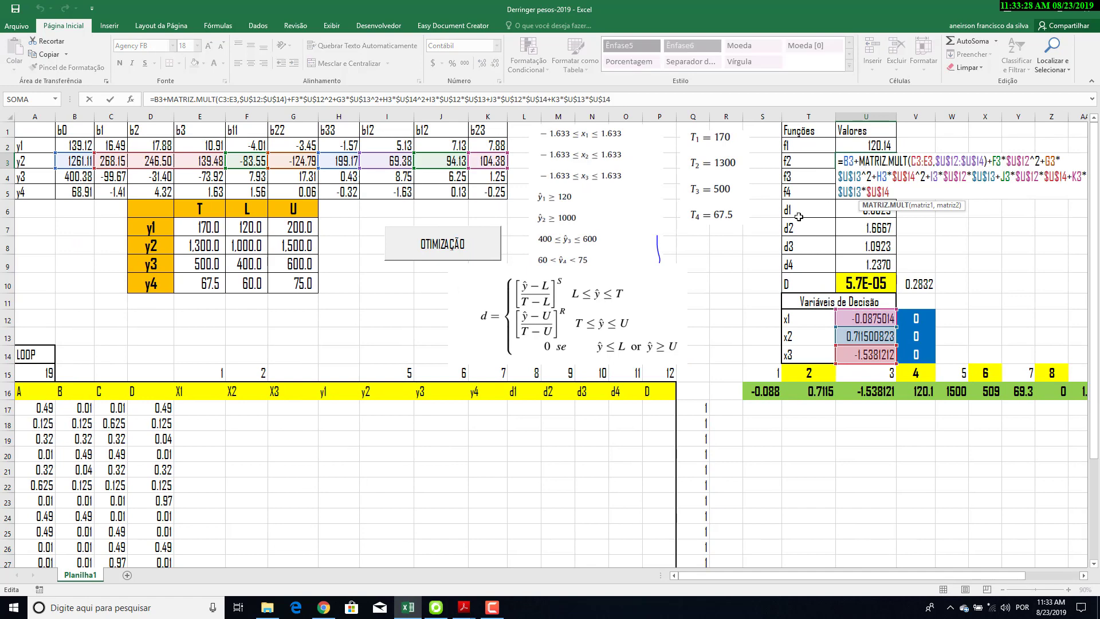
key("Escape")
left_click(867, 177)
double_click(866, 176)
key("Escape")
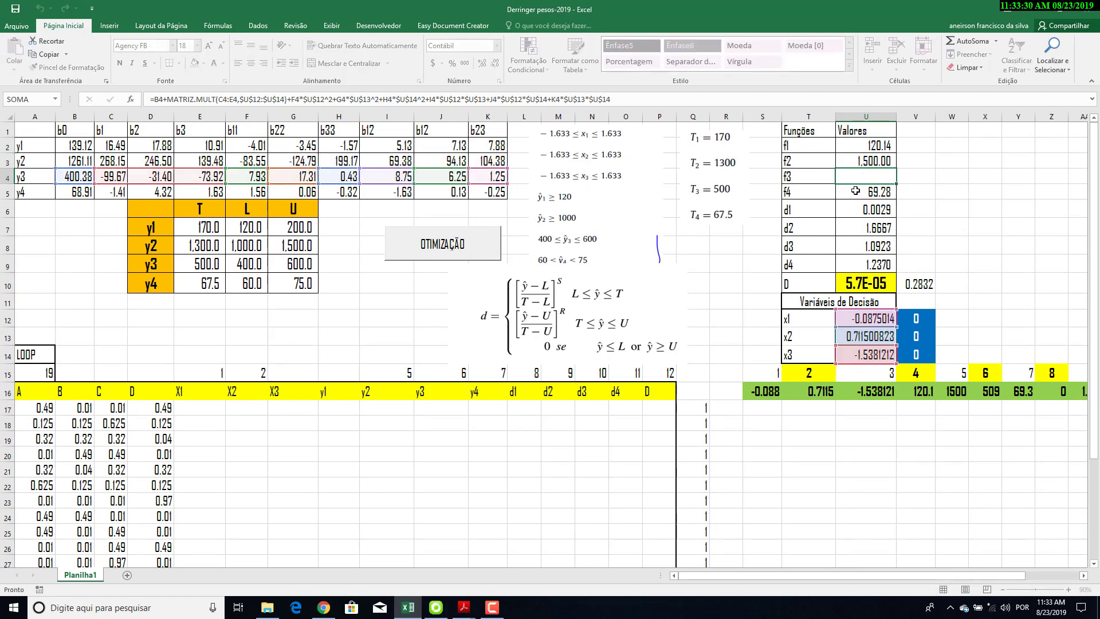
double_click(858, 192)
key("Escape")
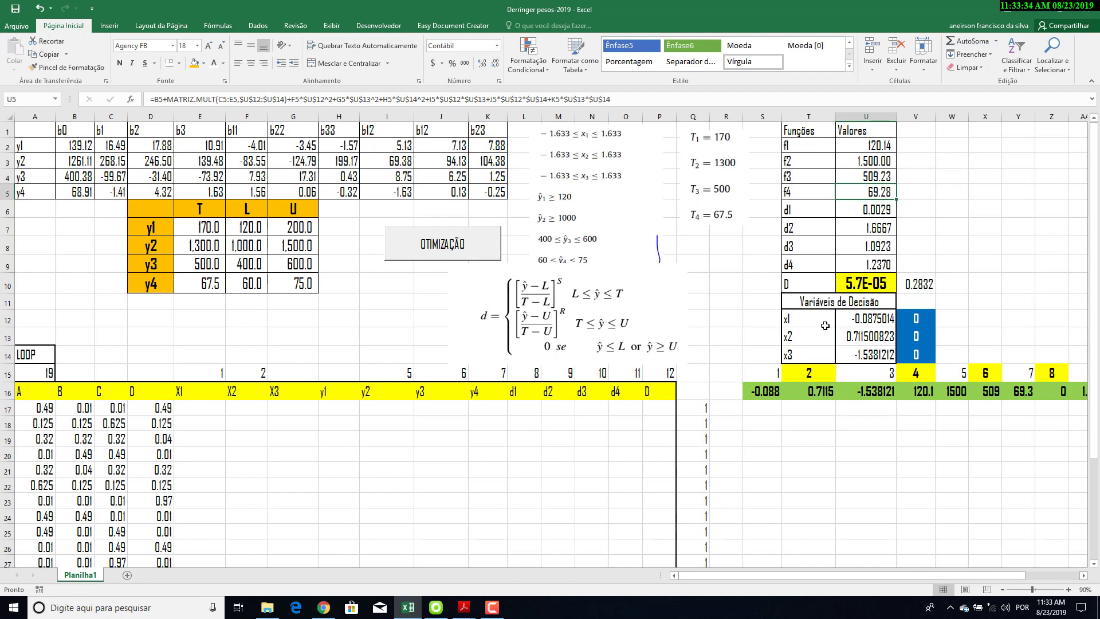
Inspect the d1 and d2 desirability formulas and the macro code behind the OTIMIZAÇÃO button
double_click(870, 210)
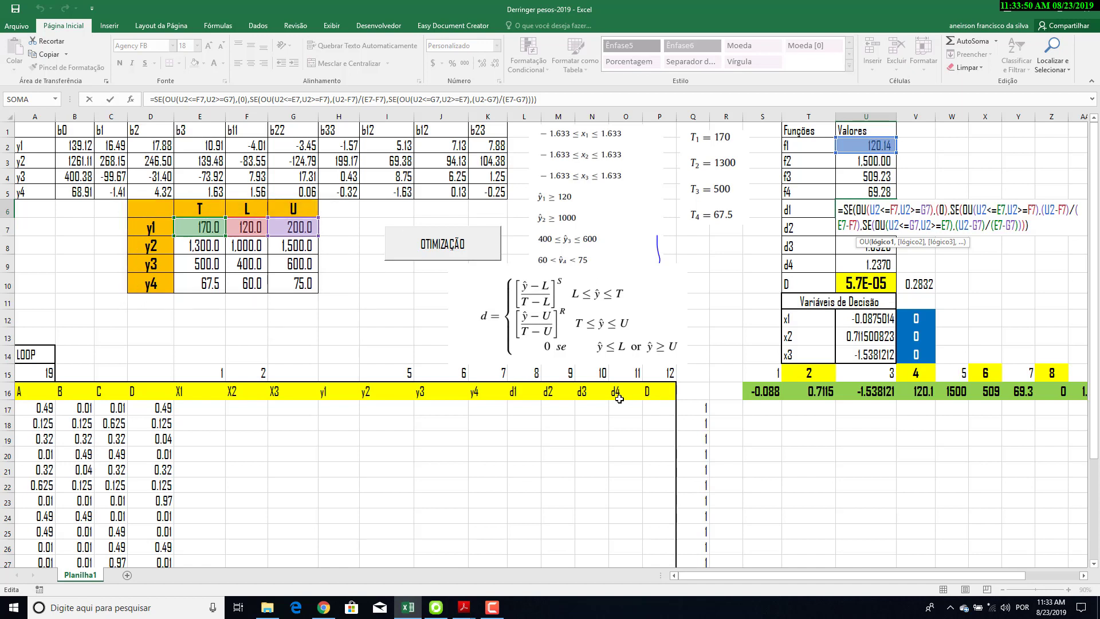
key("Return")
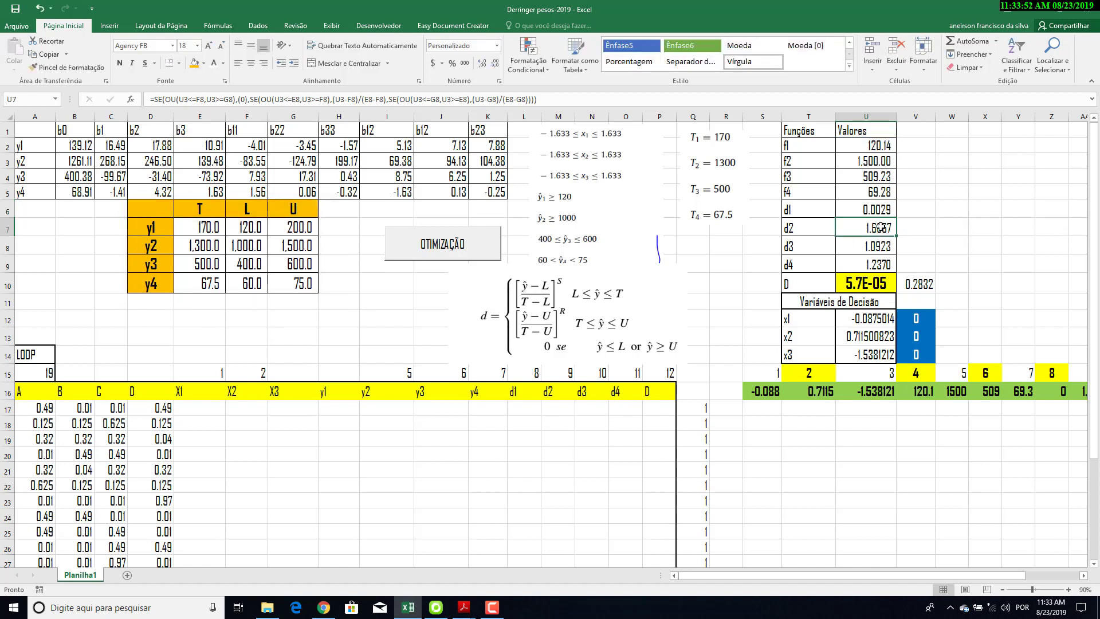
key("F2")
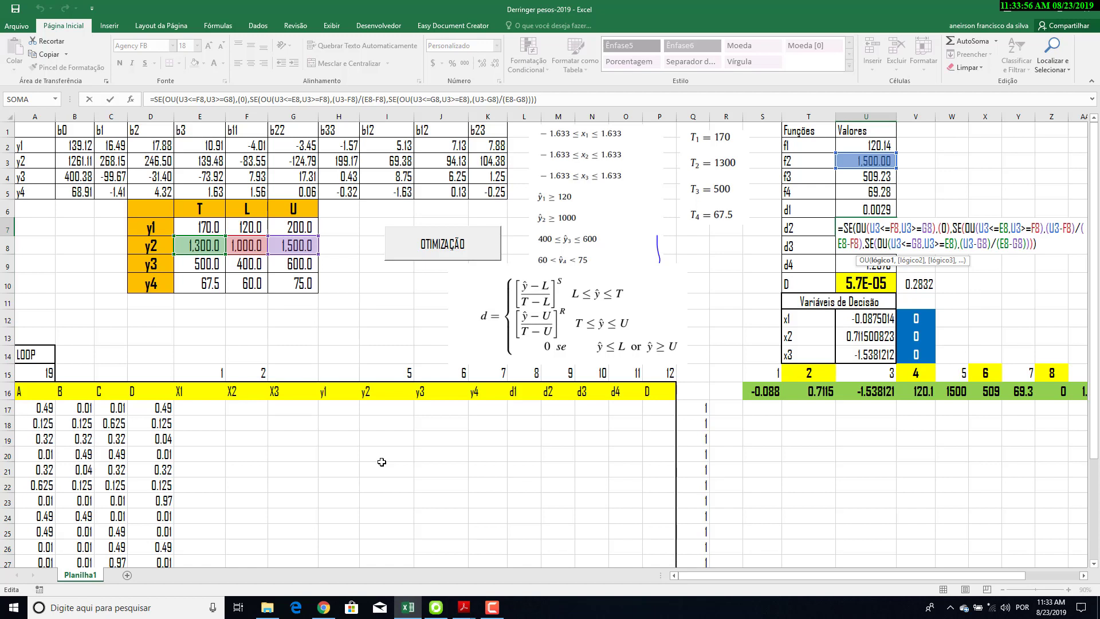
key("Escape")
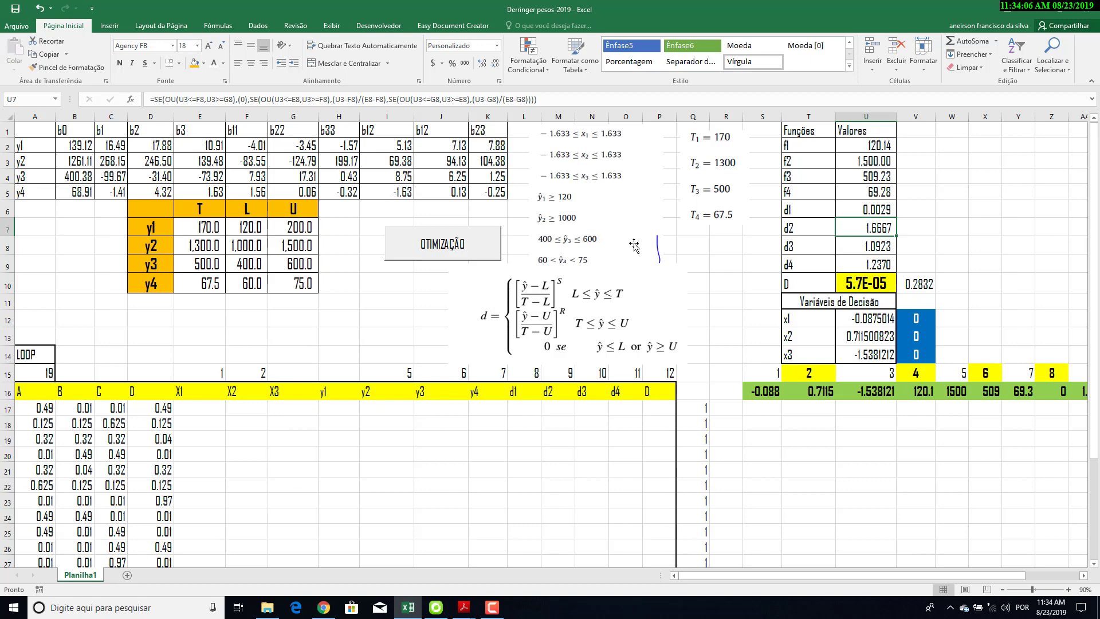
key("alt+F11")
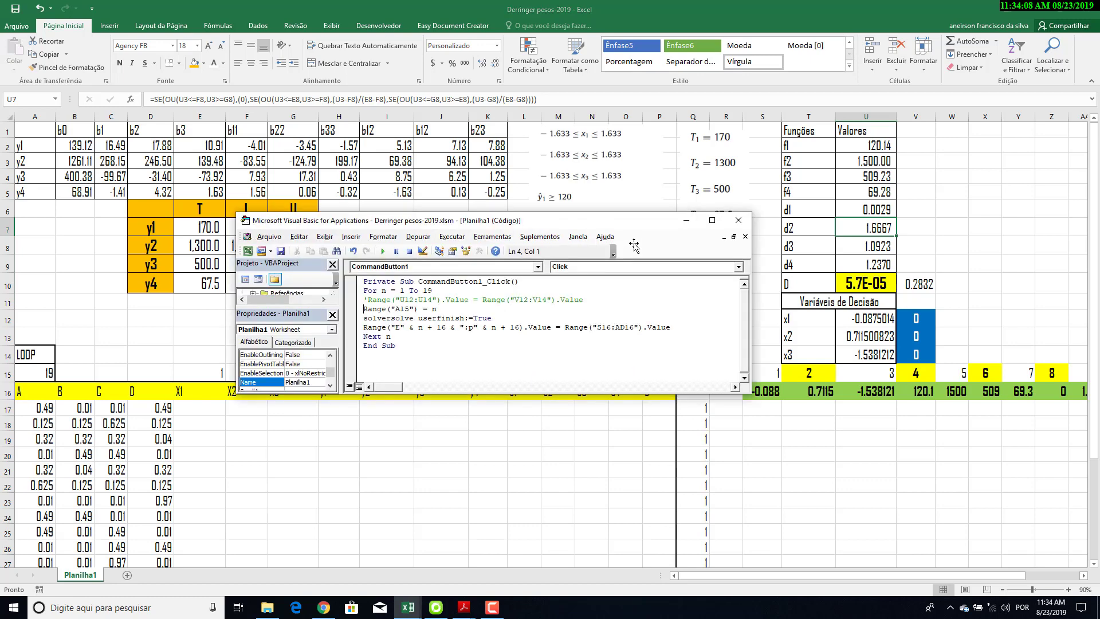
left_click(738, 220)
Set the decision variables x1, x2 and x3 in cells U12 to U14 to 0
left_click(870, 321)
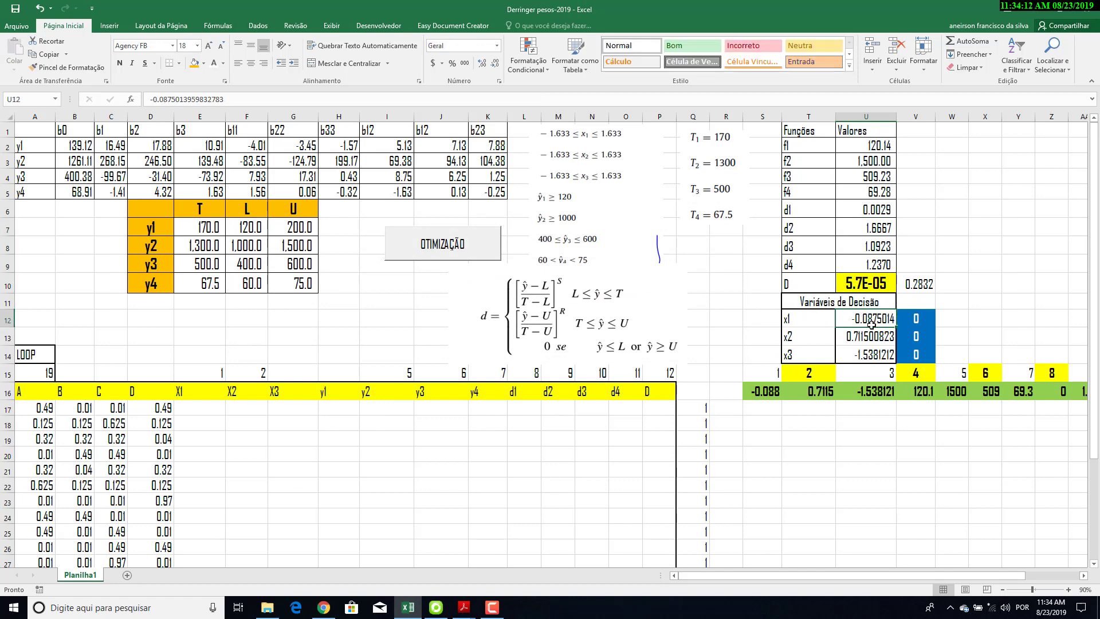
type("0")
key("Return")
type("0")
key("Return")
type("0")
key("Return")
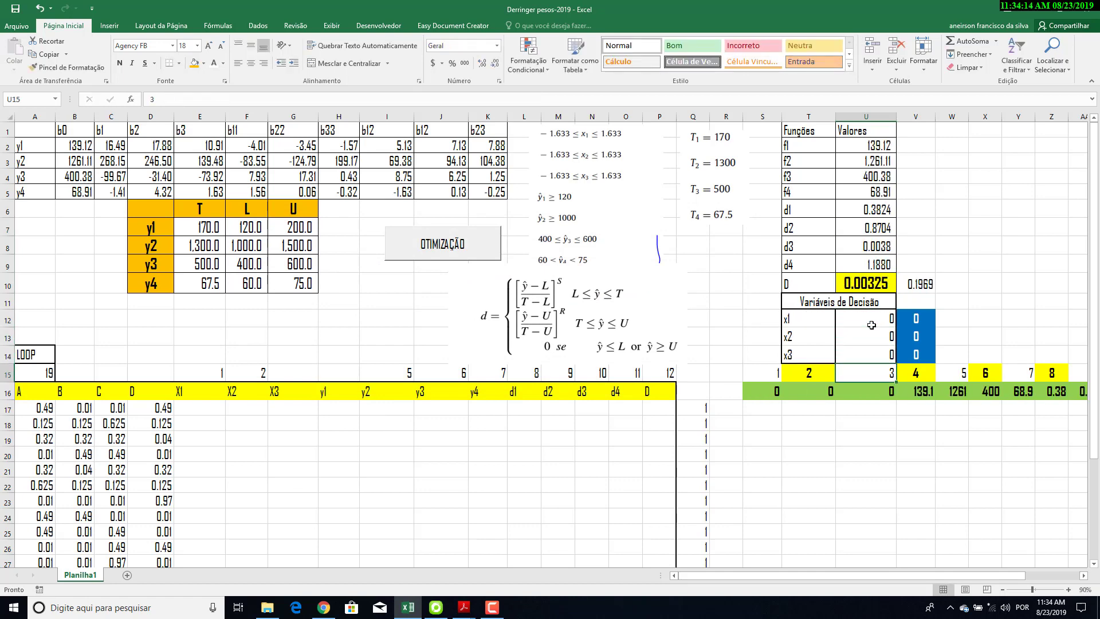
Inspect the composite desirability formula D in cell U10 and the weights in A17:D35 it references
double_click(876, 283)
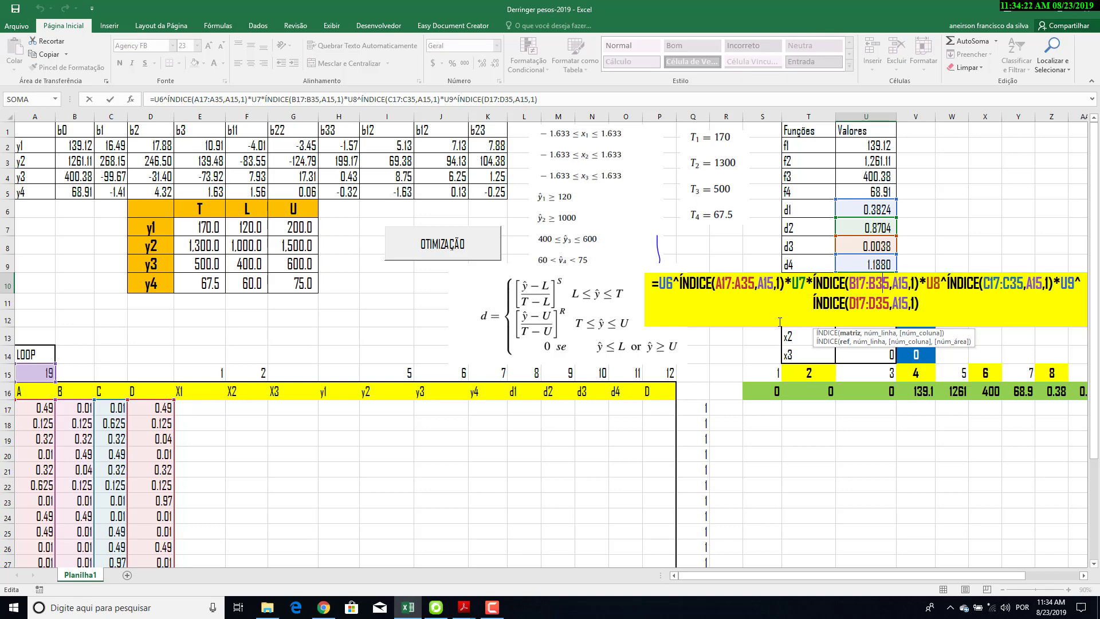
key("Escape")
scroll(282, 425, "down", 3)
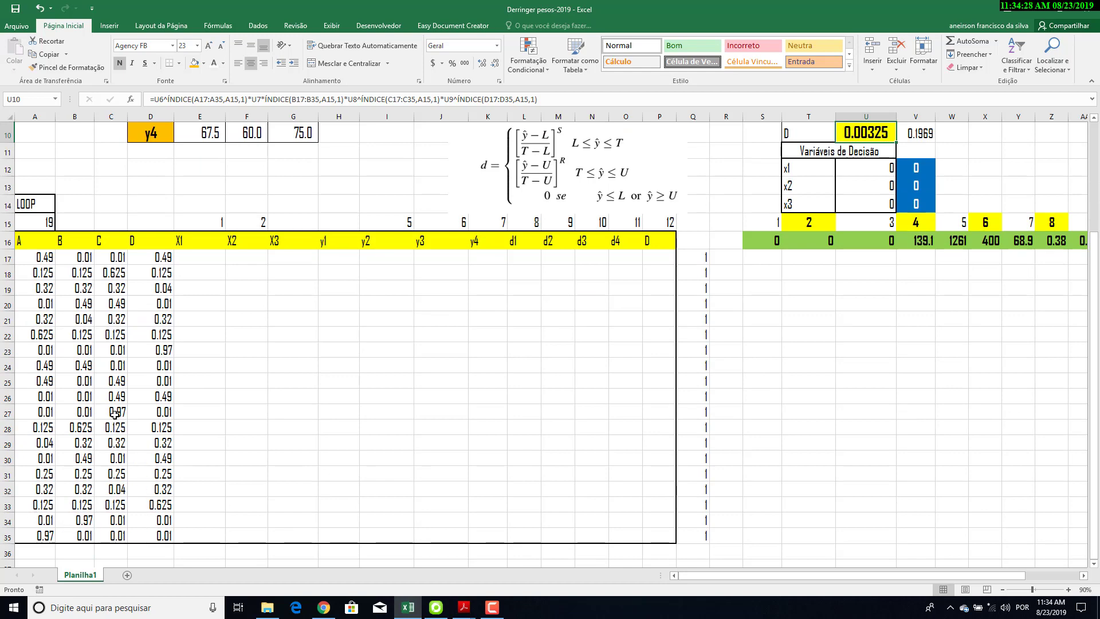
scroll(115, 413, "up", 3)
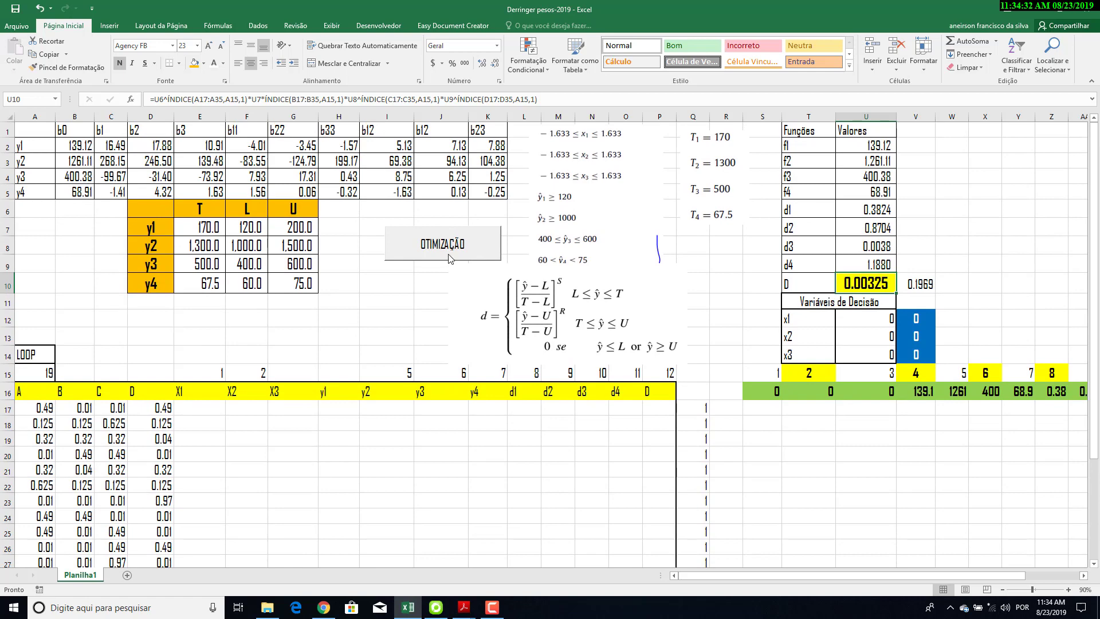
Review the Solver objective, variable cells, constraints and solving method, and close the parameters without solving
left_click(257, 25)
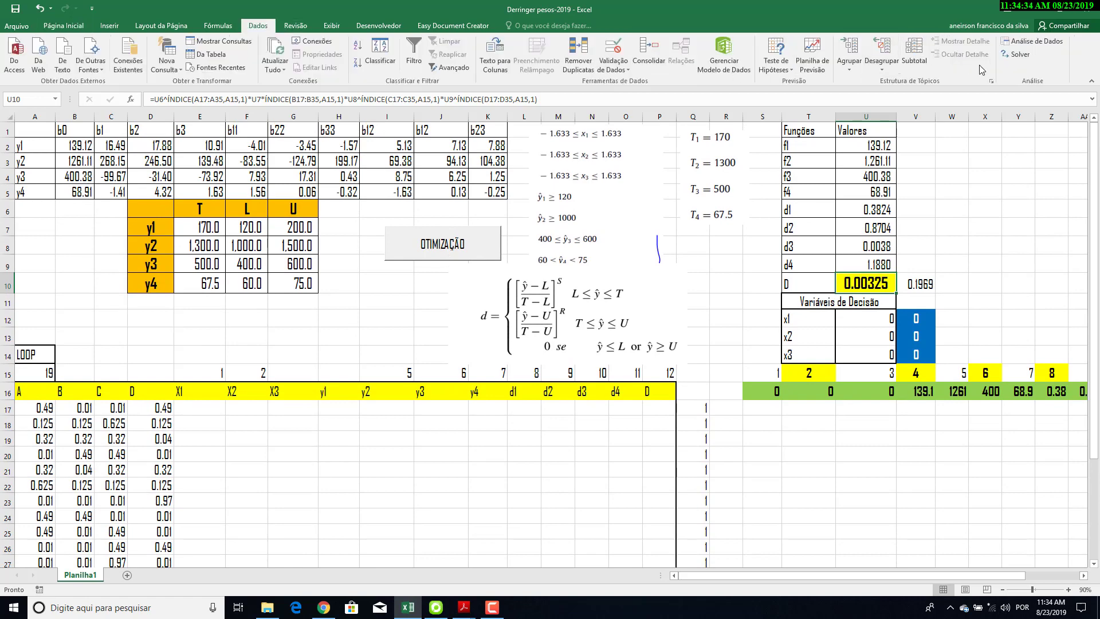
left_click(1019, 55)
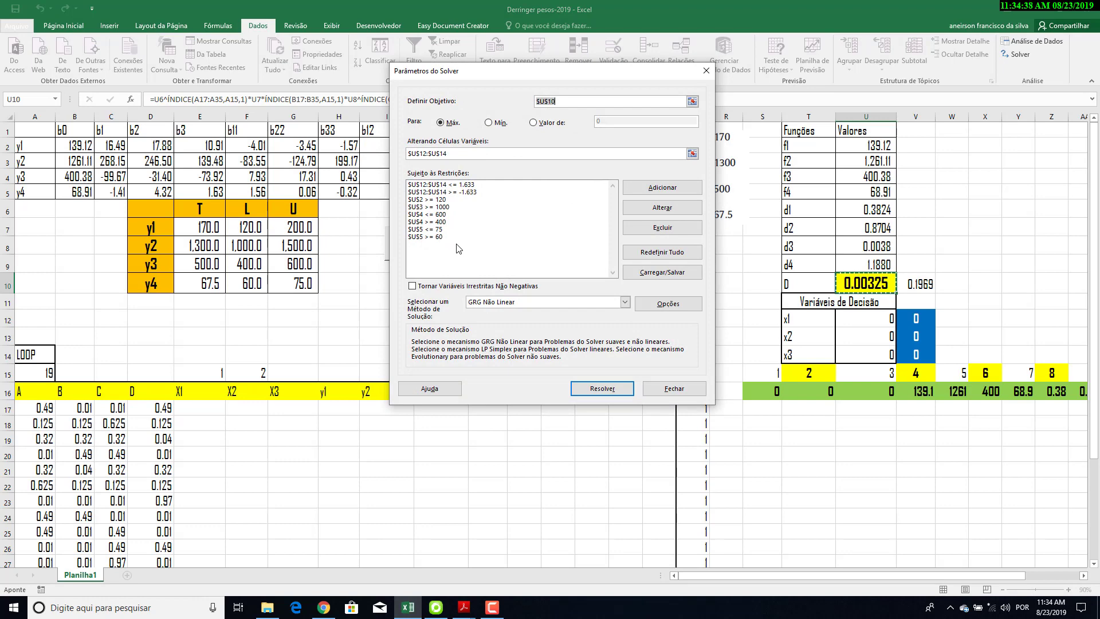
left_click(686, 394)
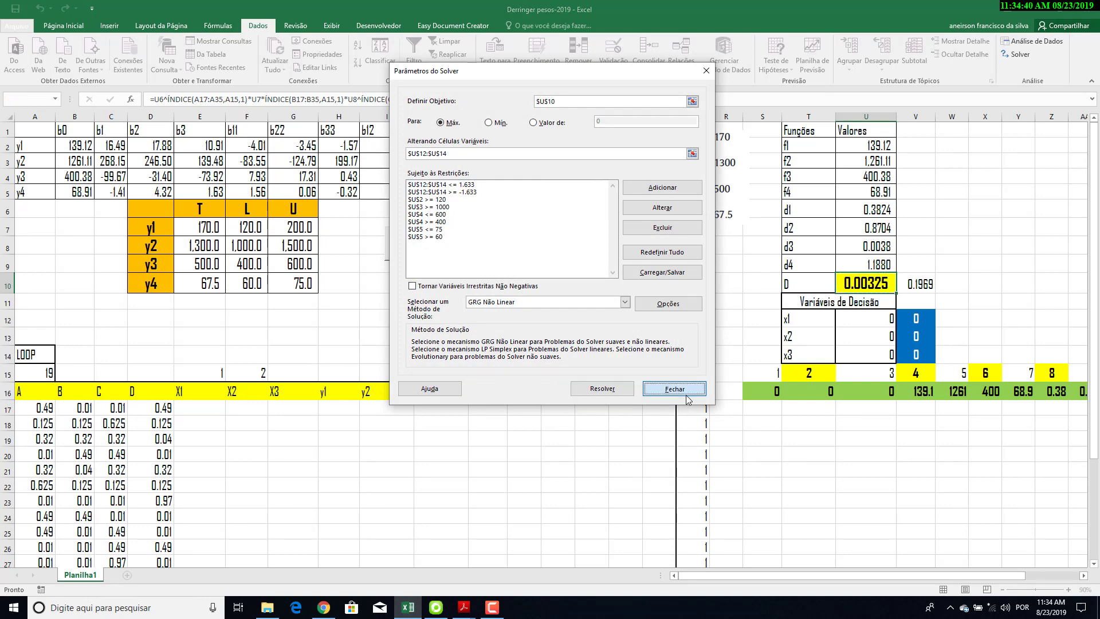
Run the OTIMIZAÇÃO macro twice to fill the results table for all weight combinations, and view its rows
left_click(465, 245)
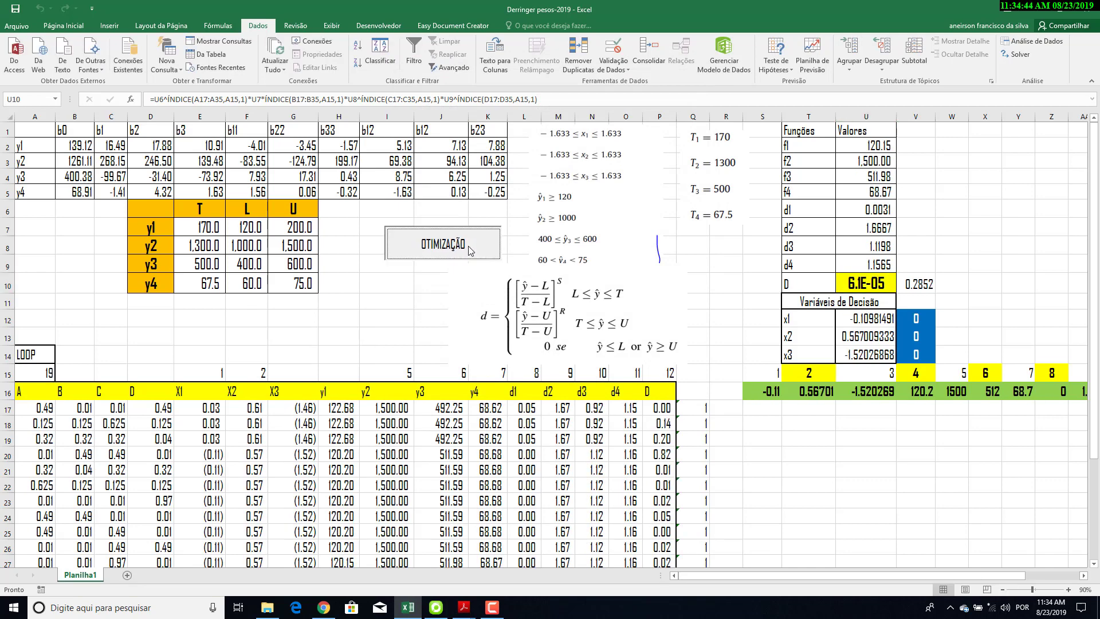
left_click(468, 248)
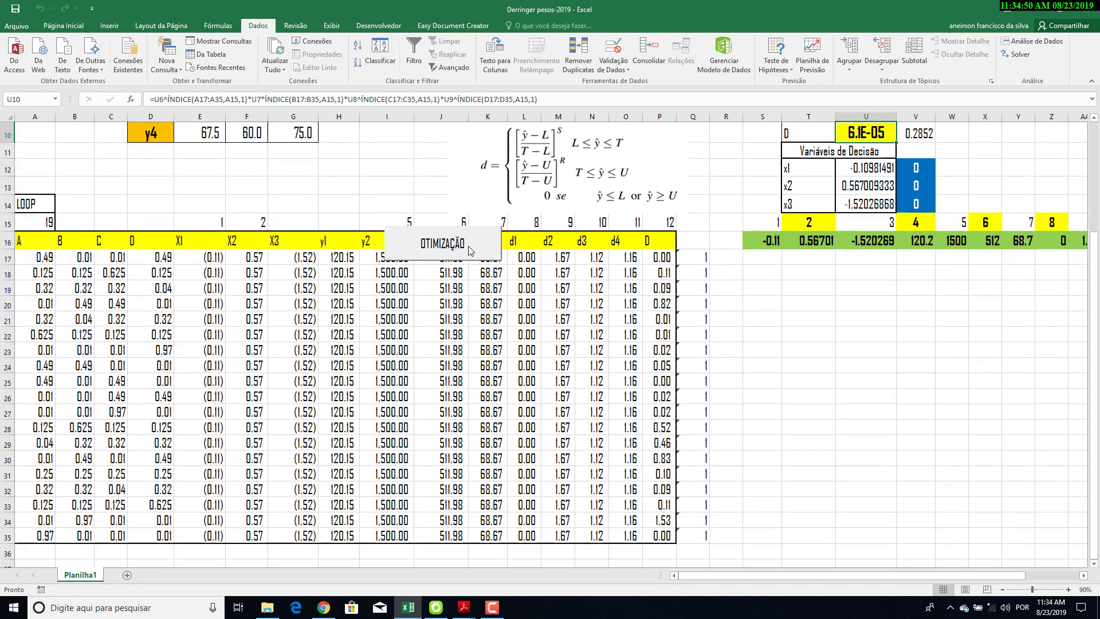
scroll(468, 250, "down", 1)
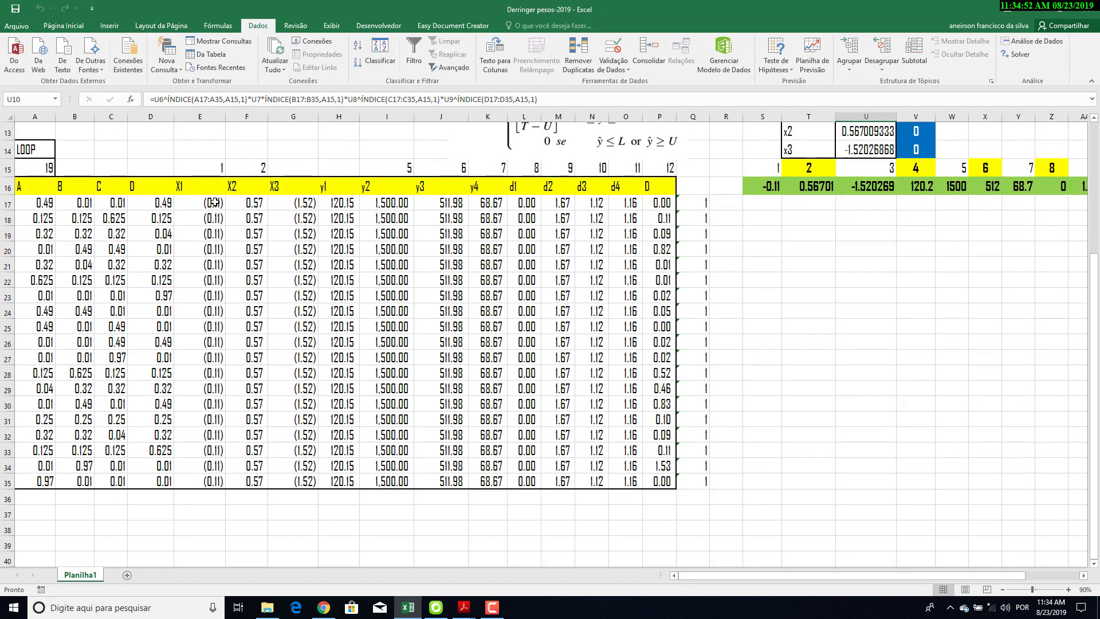
Review the X1, X2 and X3 results for all weight combinations in E17:G35 against the decision variables
left_click_drag(214, 202, 285, 481)
left_click_drag(286, 481, 289, 483)
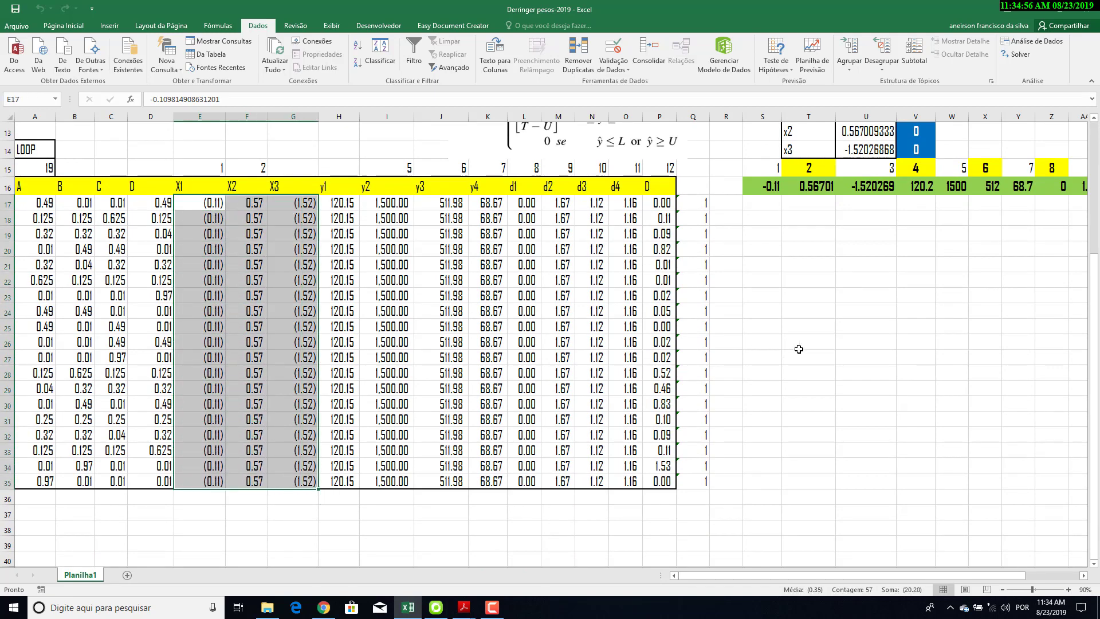
scroll(815, 352, "up", 2)
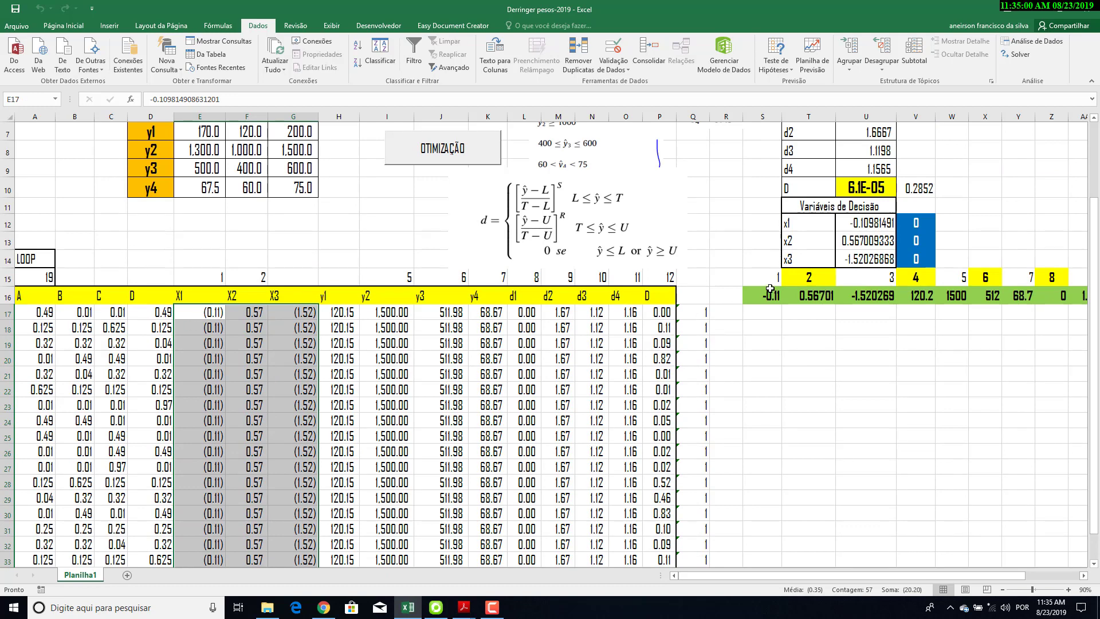
scroll(770, 288, "up", 1)
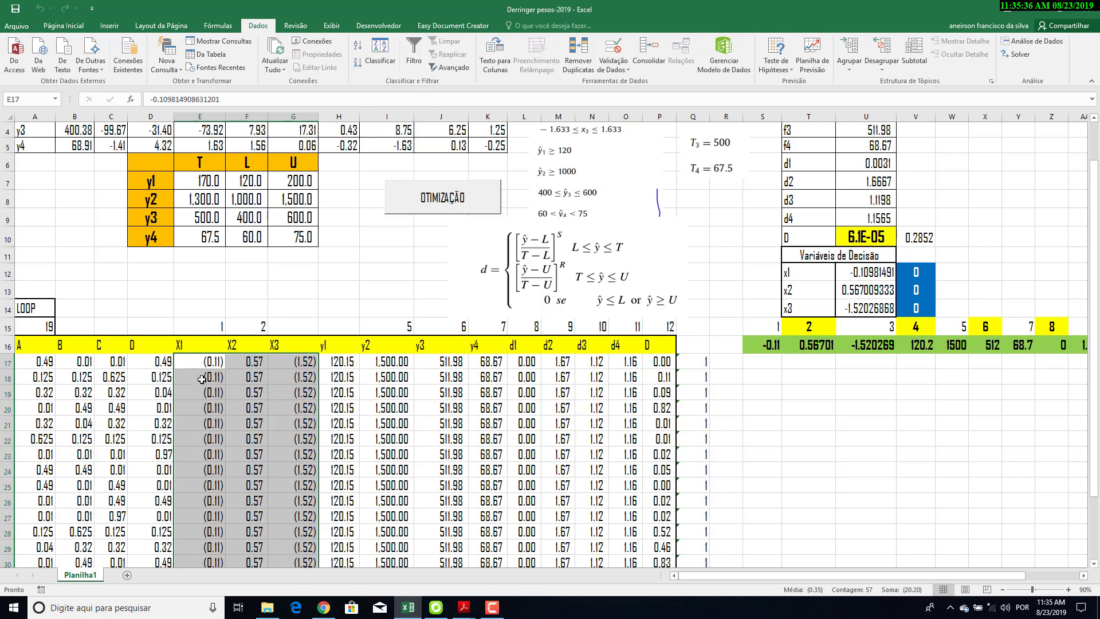
Make the first results row, E17:P17, bold
left_click_drag(204, 365, 670, 367)
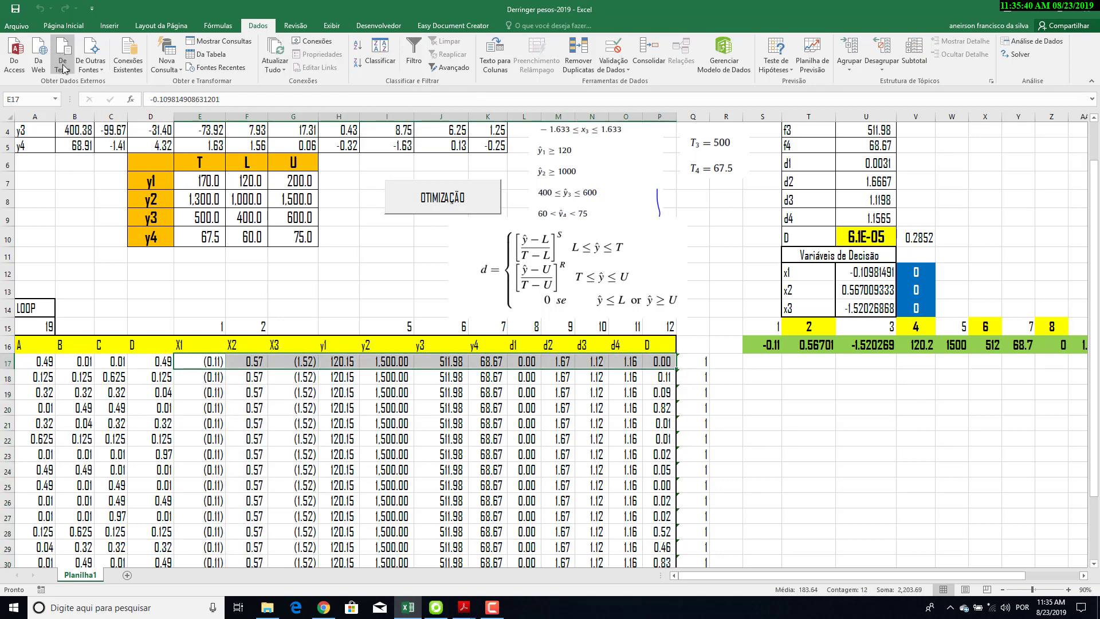
key("ctrl+n")
left_click(344, 434)
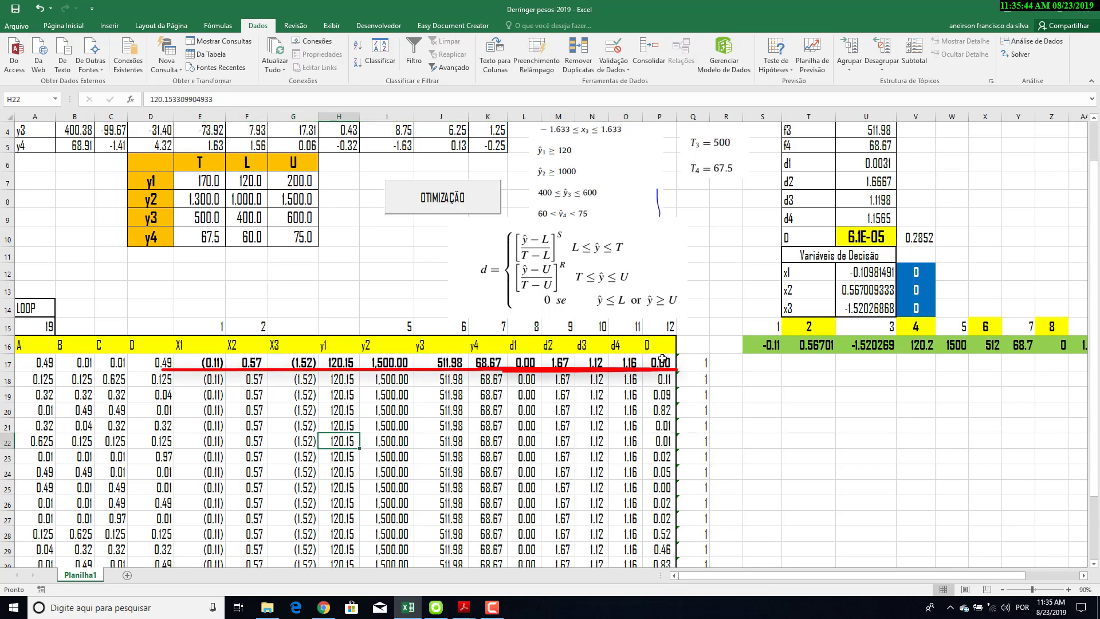
left_click_drag(204, 367, 237, 362)
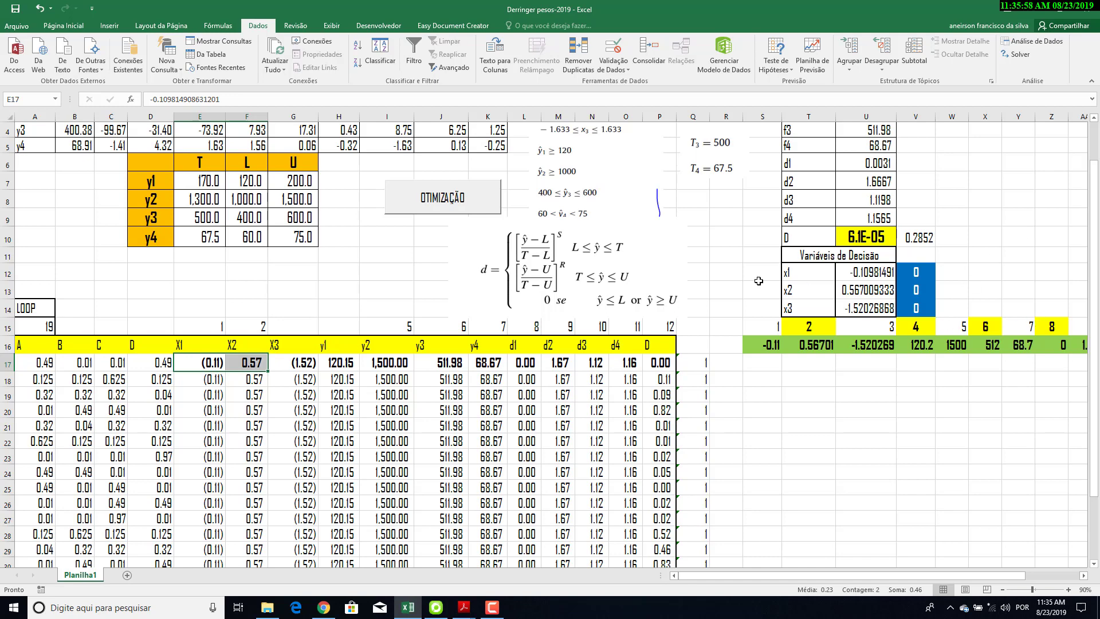
scroll(921, 253, "up", 1)
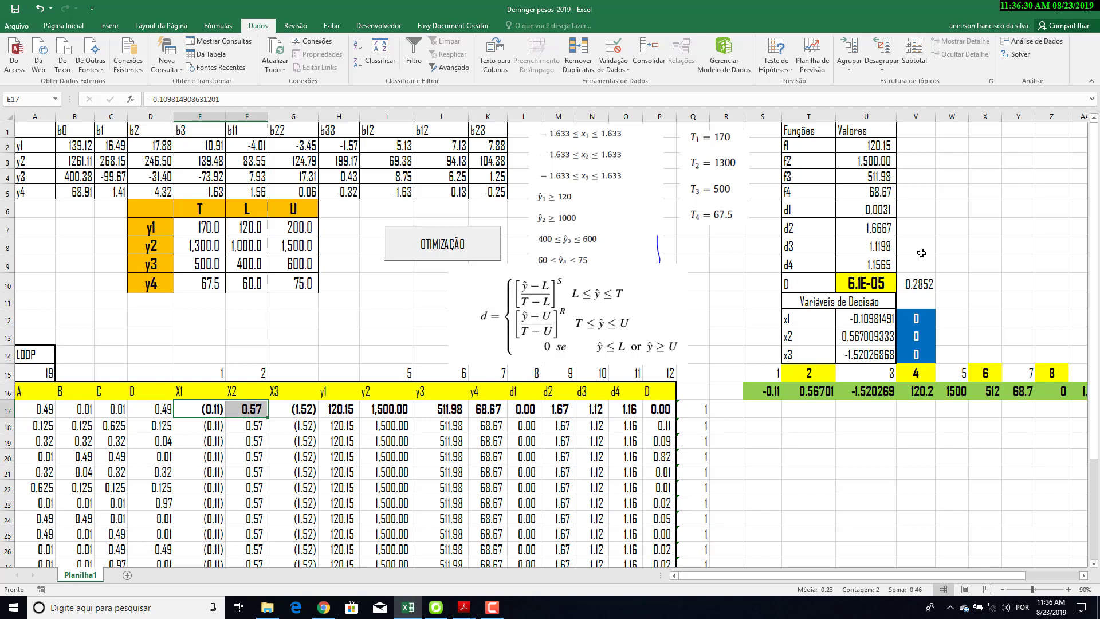
Reset the decision variables x1, x2 and x3 in U12:U14 to 0 and set the LOOP counter in A15 to 1
left_click(875, 322)
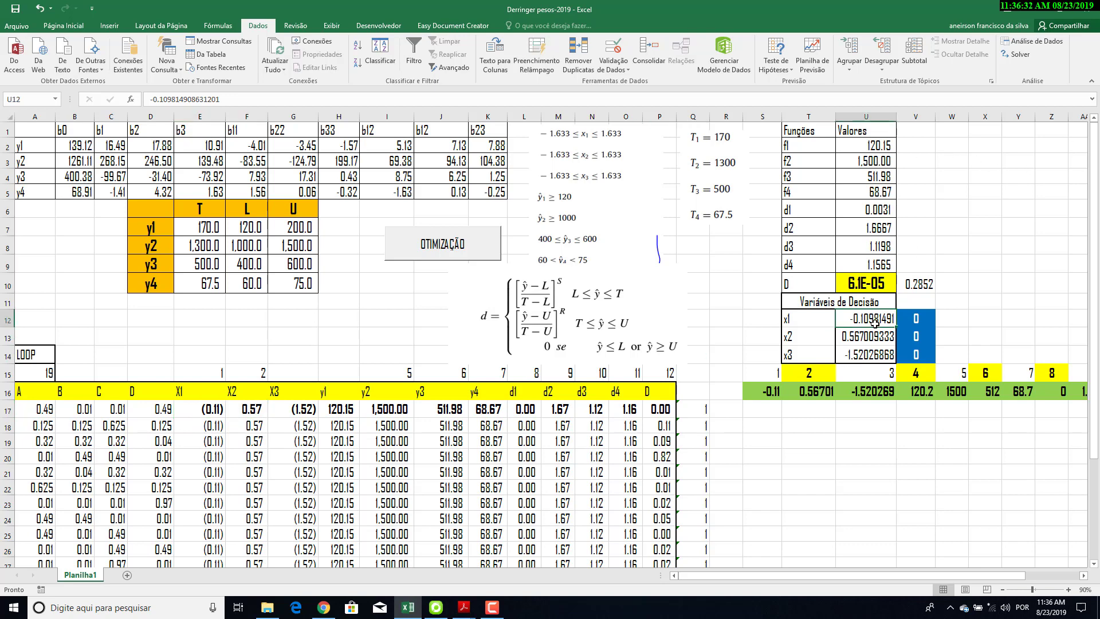
type("0")
key("Return")
type("0")
key("Return")
type("0")
key("Return")
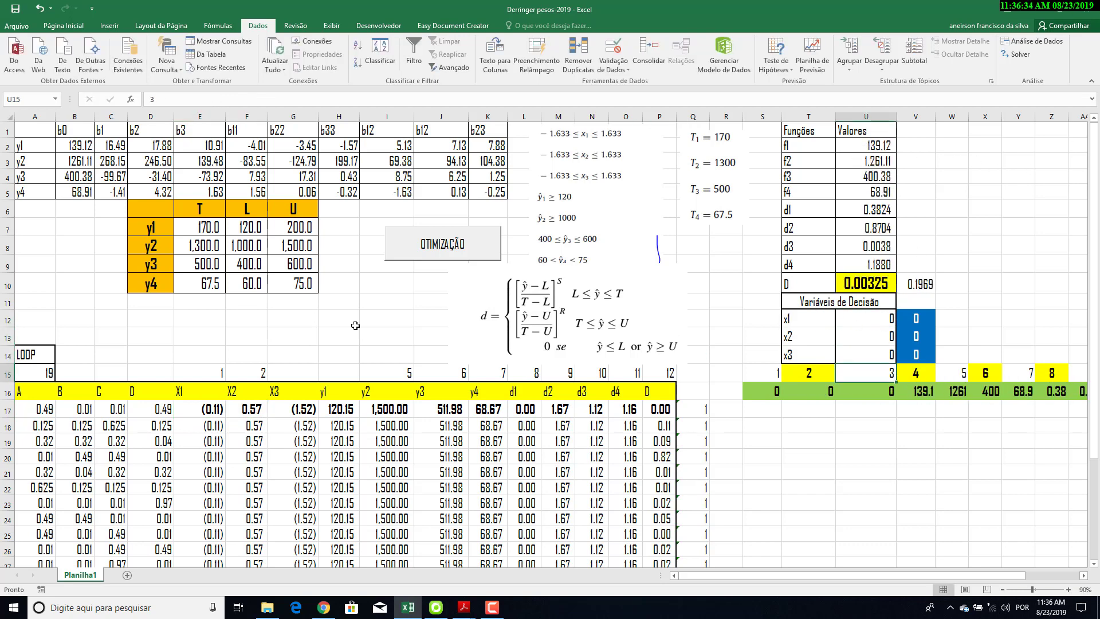
left_click(31, 368)
type("1")
key("Return")
Fill the first weight combination, A17:D17, with yellow
left_click_drag(25, 409, 167, 409)
left_click(63, 25)
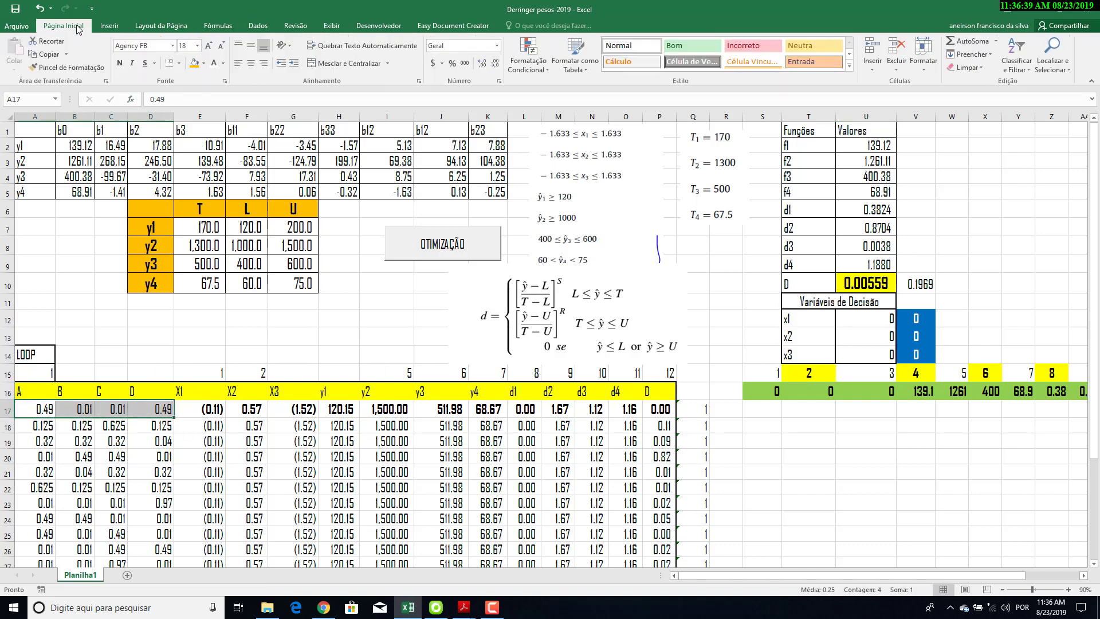
left_click(204, 63)
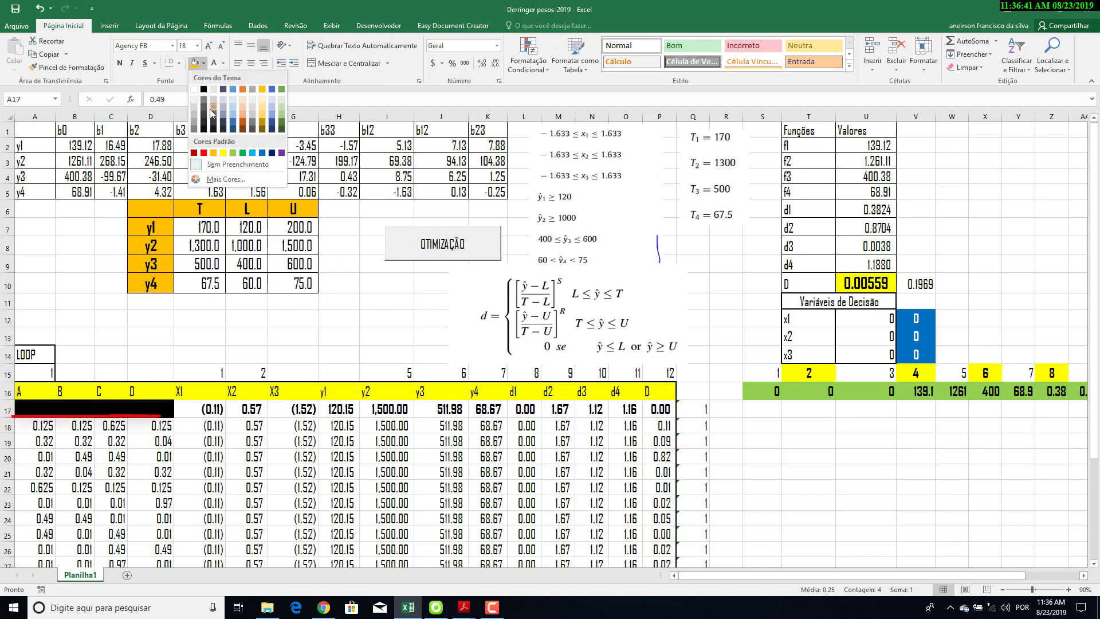
left_click(223, 152)
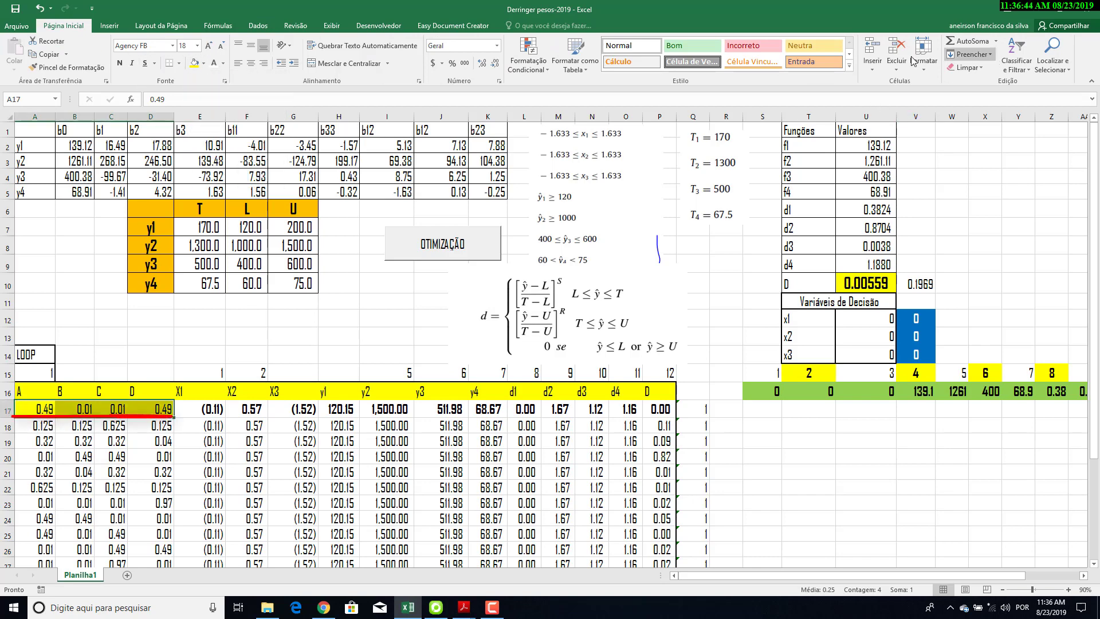
Run Solver for the first weight combination and keep its solution
key("alt+s")
left_click(1008, 55)
left_click(601, 391)
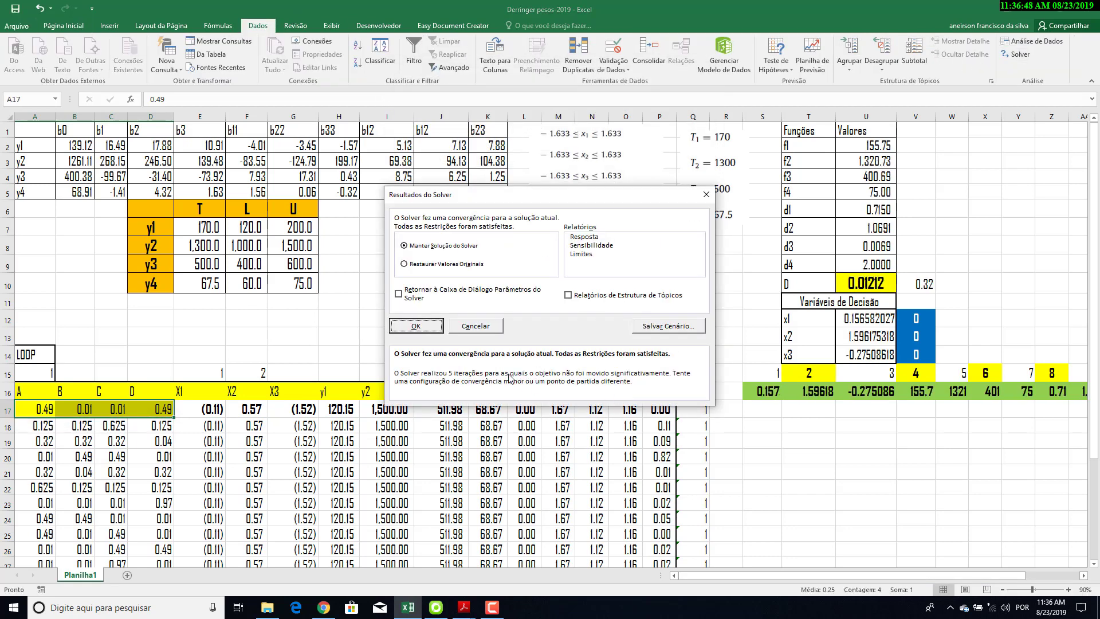
left_click(416, 325)
left_click(984, 318)
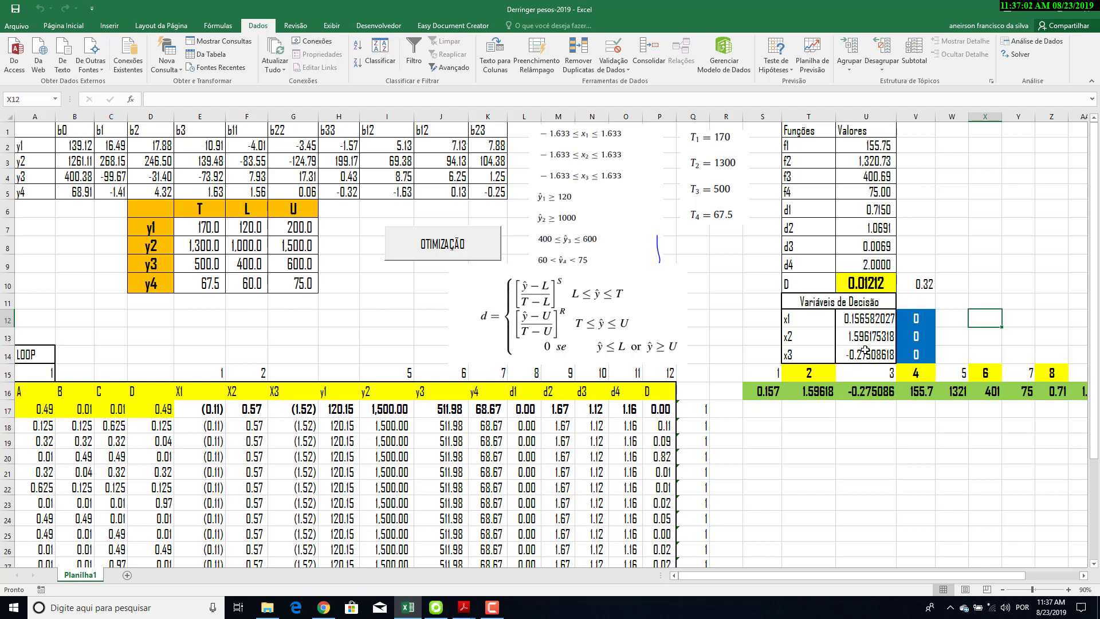
Run the OTIMIZAÇÃO macro repeatedly to refill the results table for all weight combinations
left_click(468, 251)
left_click(468, 251)
left_click(469, 253)
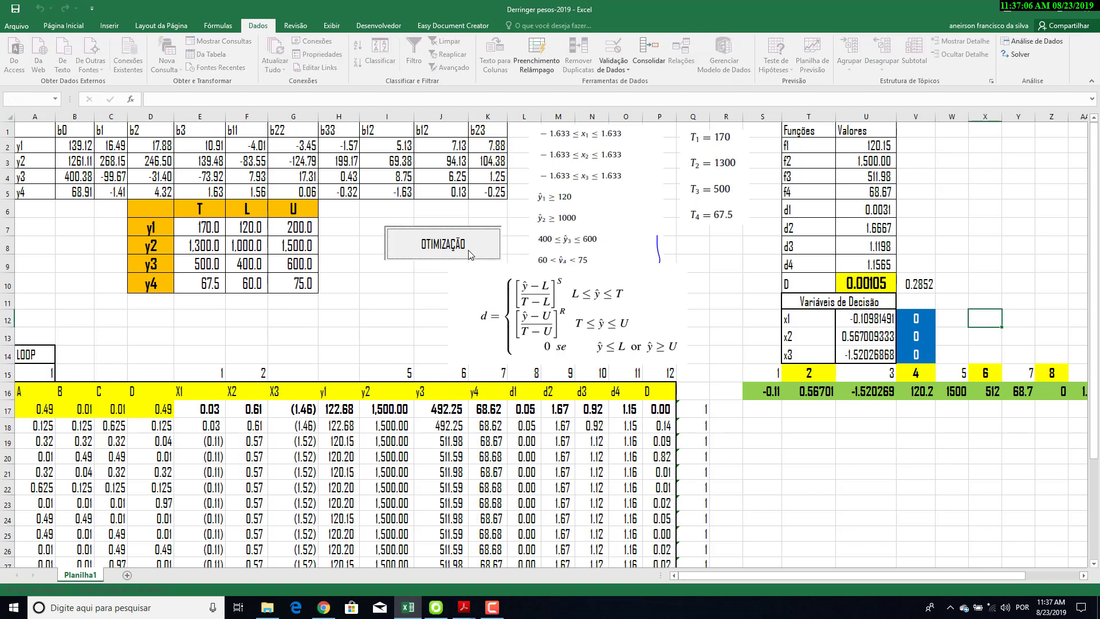
left_click(469, 252)
left_click(468, 252)
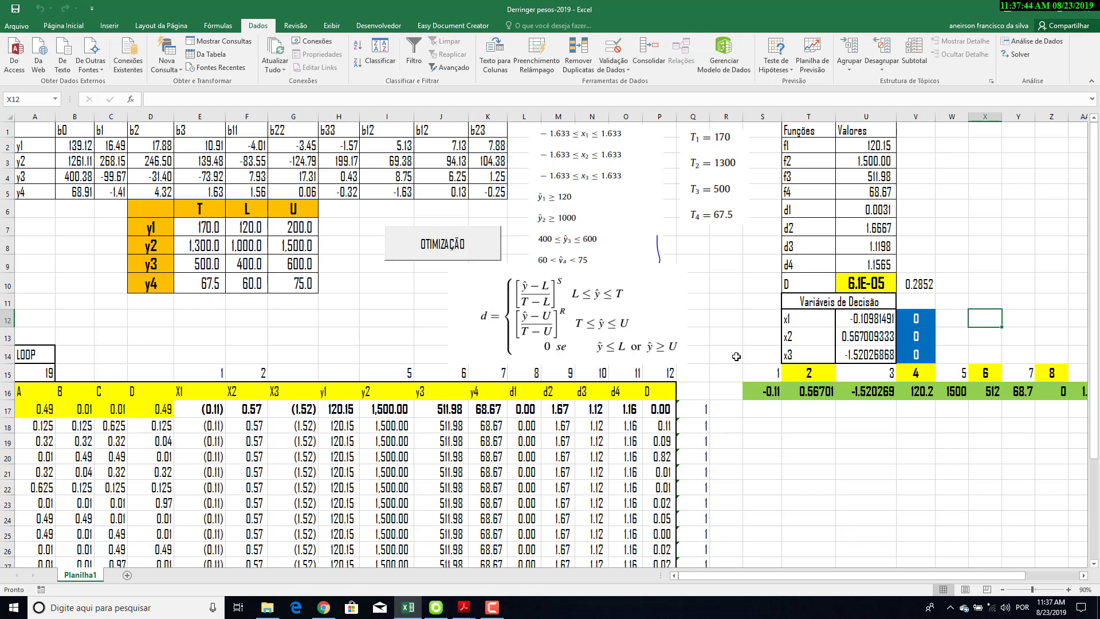
Uncomment the CommandButton1_Click line that resets U12:U14 to the zero starting values in V12:V14
left_click(925, 321)
left_click(918, 339)
left_click(917, 357)
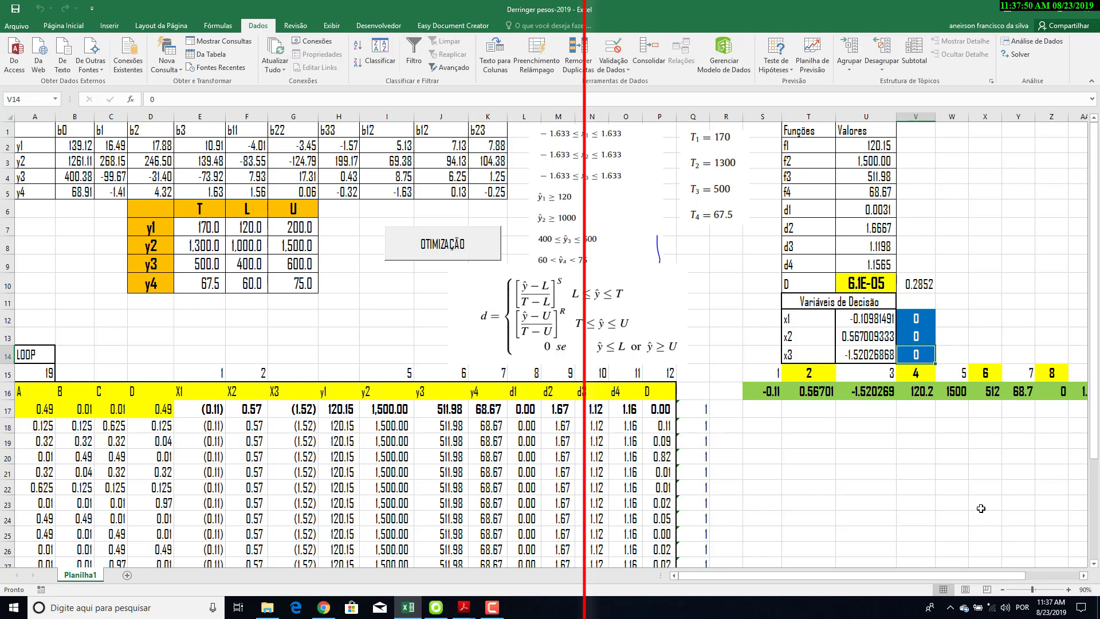
key("alt+F11")
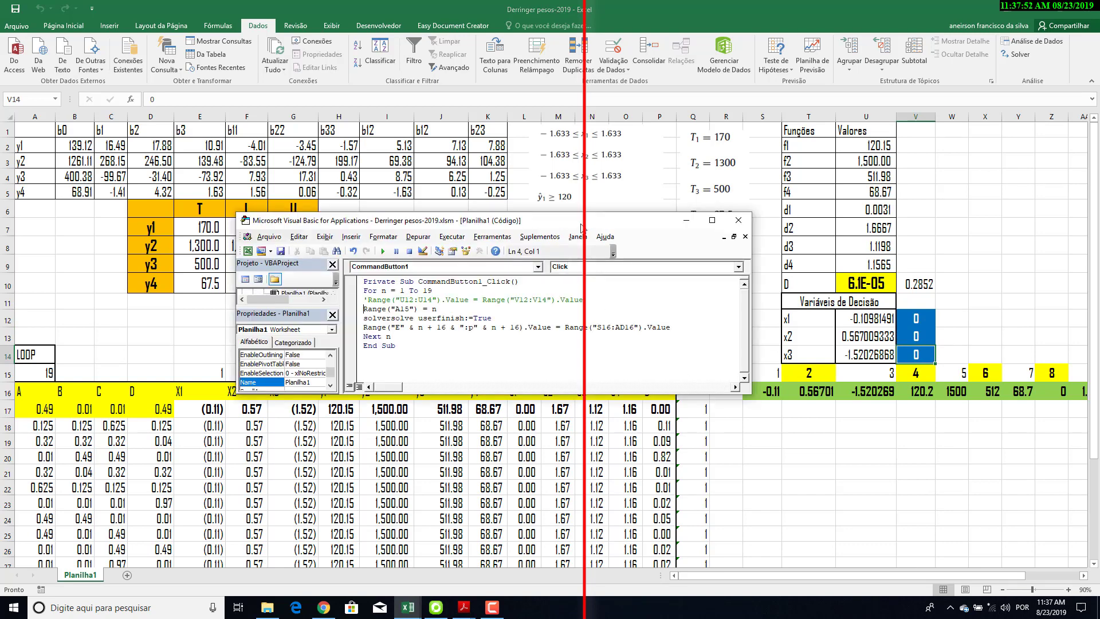
left_click(327, 243)
key("Right")
key("BackSpace")
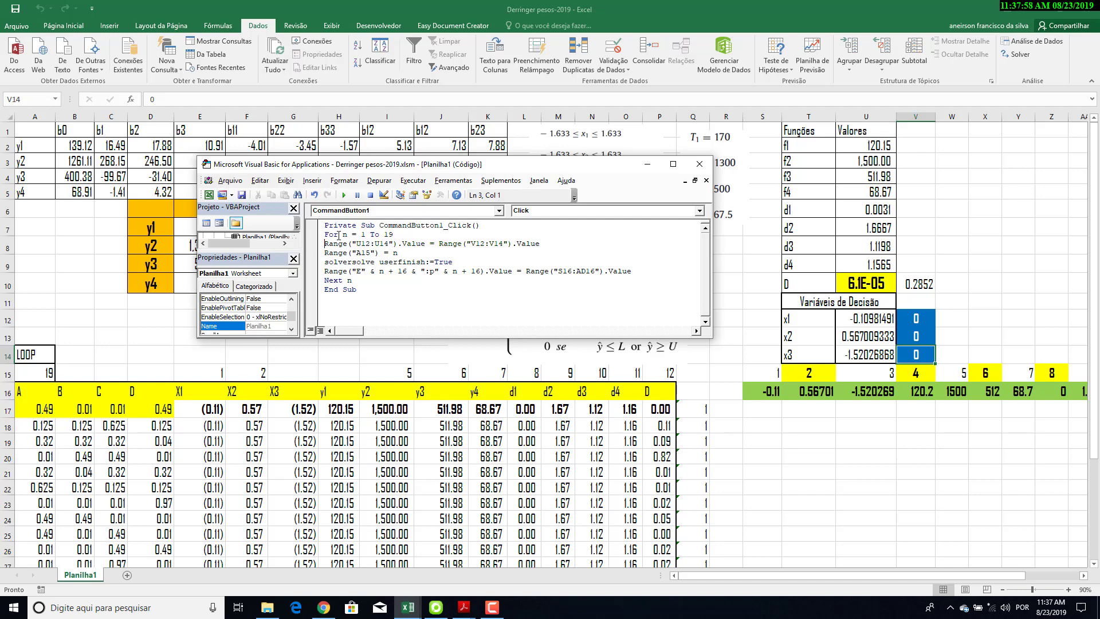
Examine how the macro code resets U12:U14 from V12:V14 and sets the loop counter in A15, comparing it with the sheet
left_click_drag(324, 252, 397, 252)
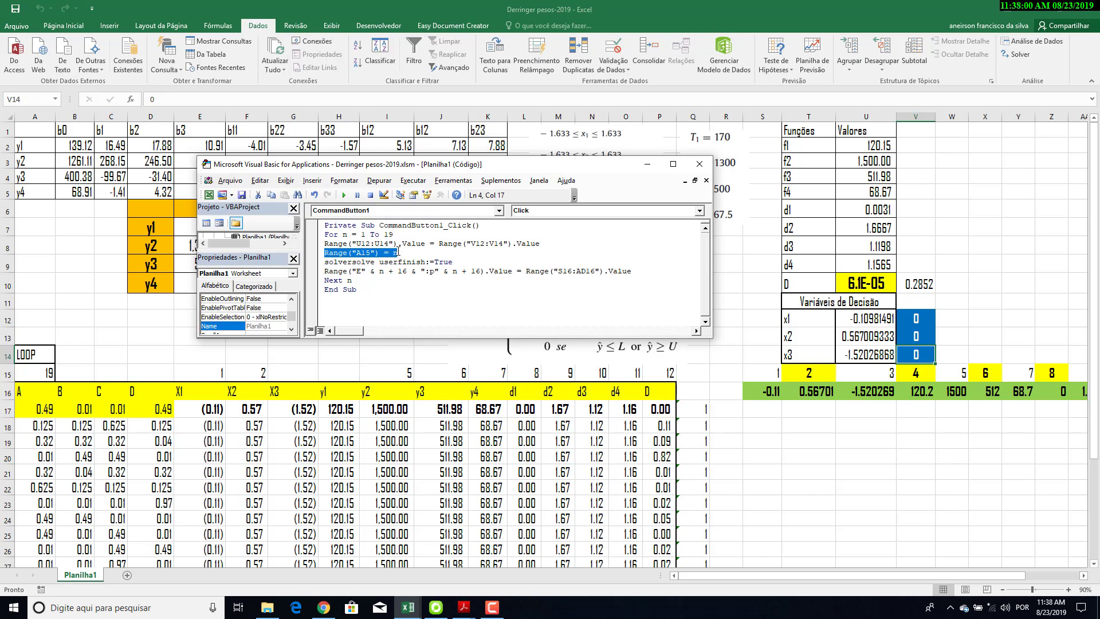
left_click(345, 243)
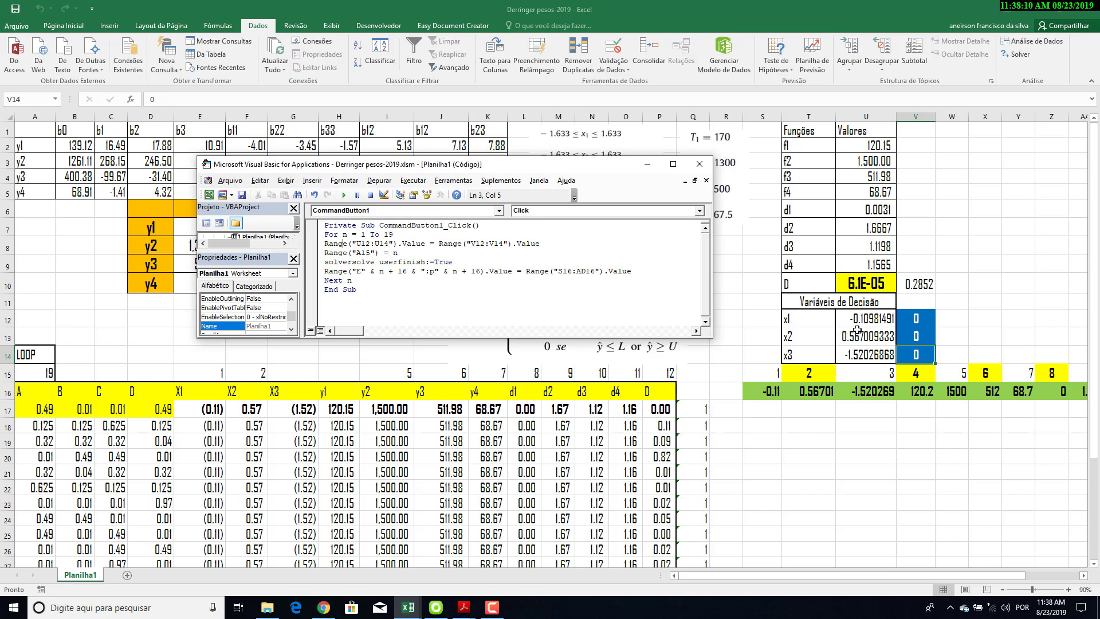
key("alt+F11")
left_click_drag(857, 319, 859, 352)
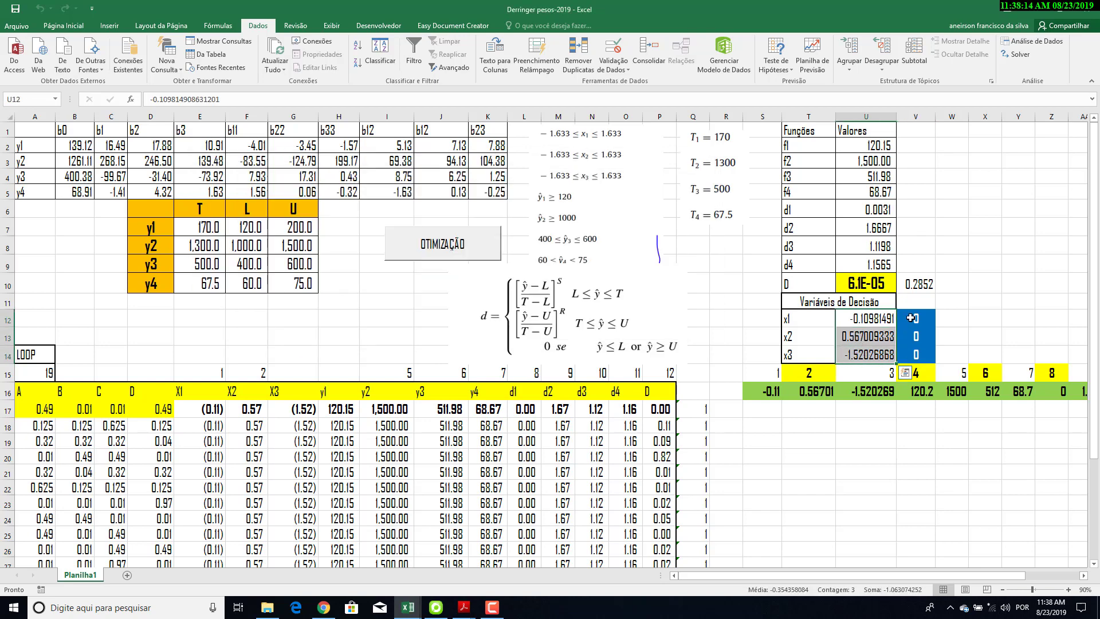
left_click_drag(910, 319, 912, 354)
left_click(908, 352)
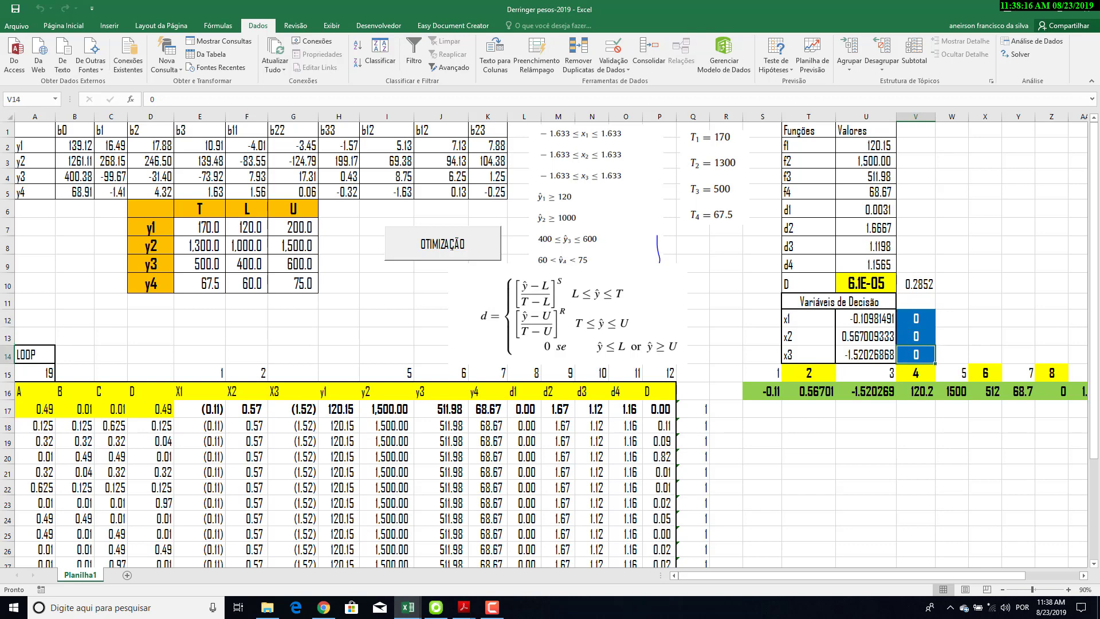
mouse_move(408, 607)
left_click(467, 573)
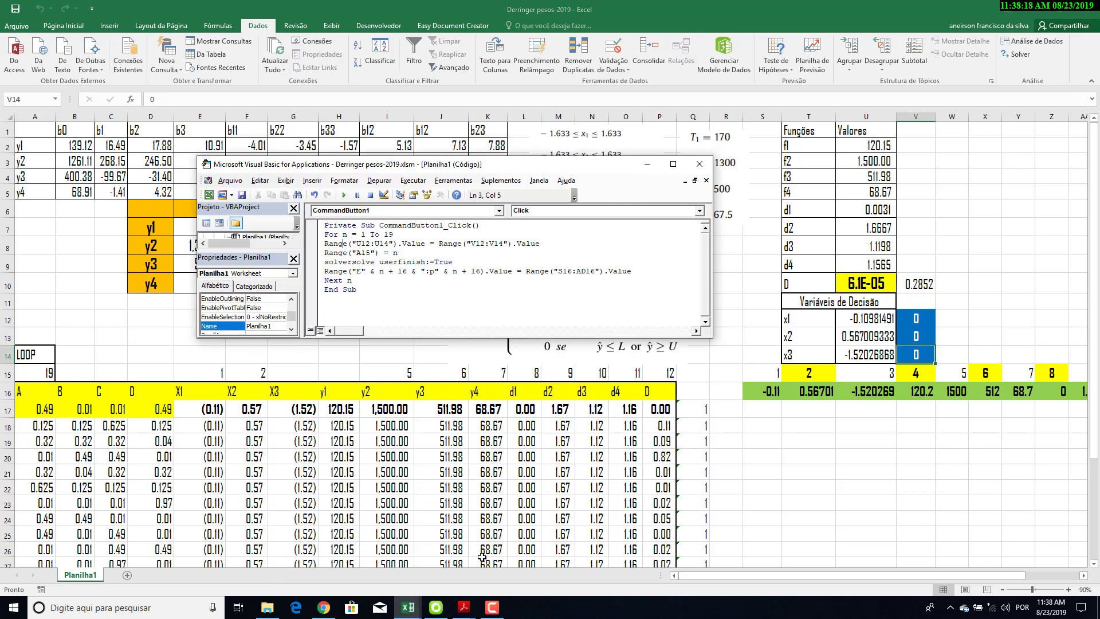
left_click_drag(528, 170, 597, 200)
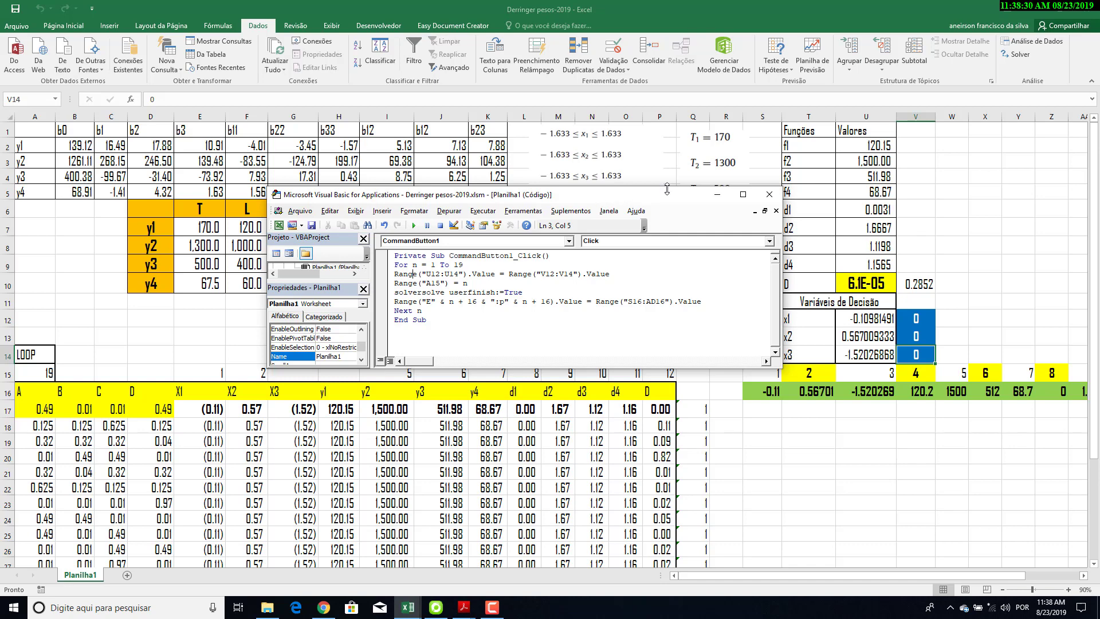
Close the code editor and run the OTIMIZAÇÃO macro with the starting-point reset enabled
left_click(768, 196)
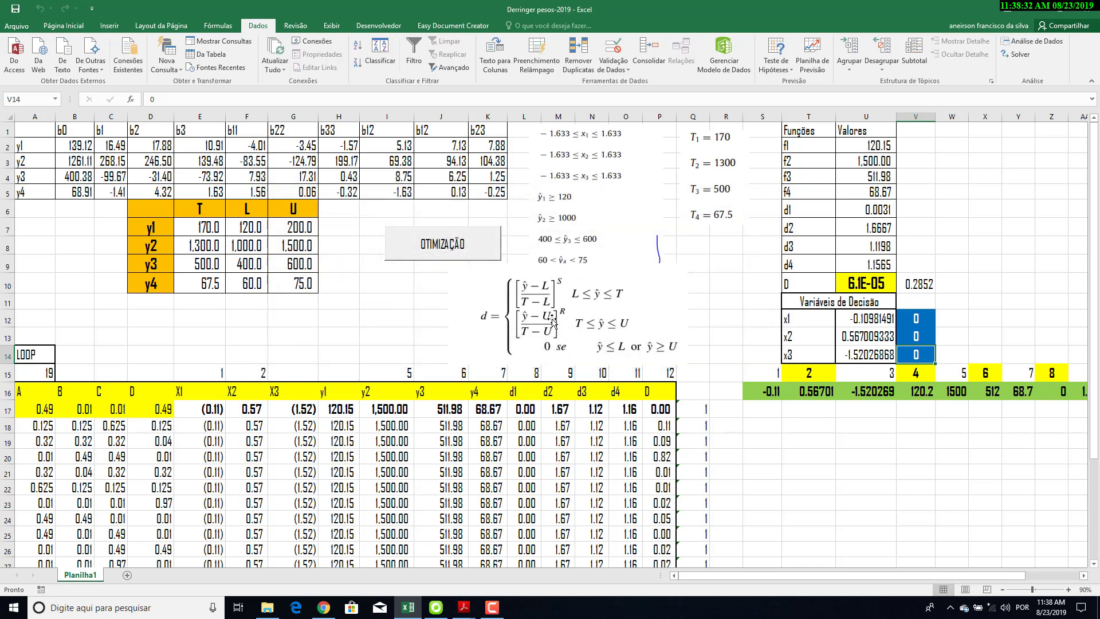
left_click(472, 255)
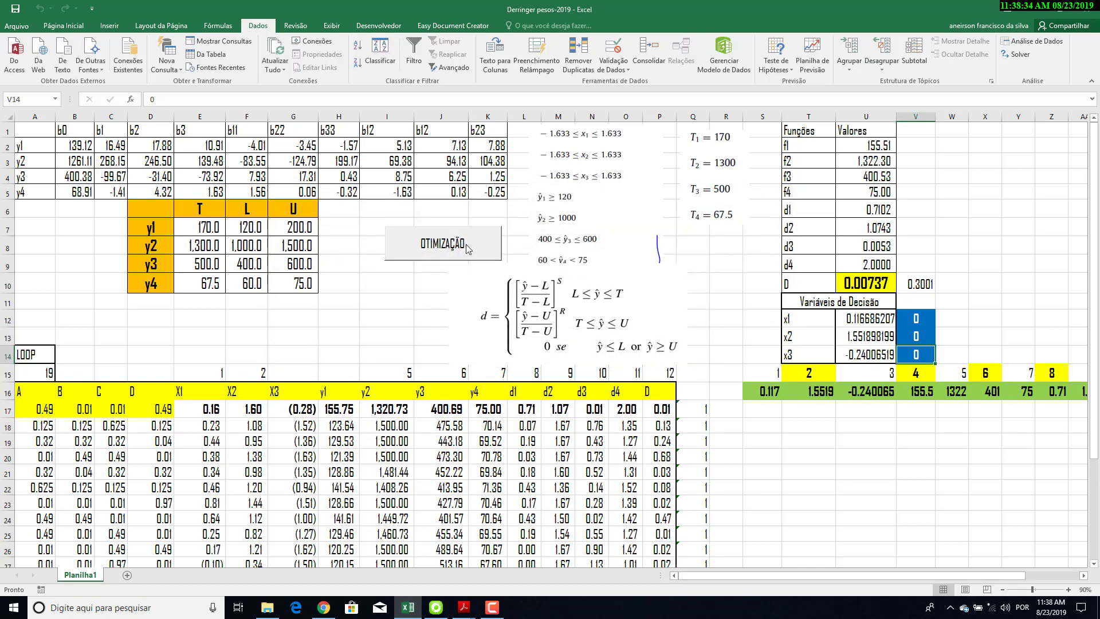
scroll(445, 336, "down", 3)
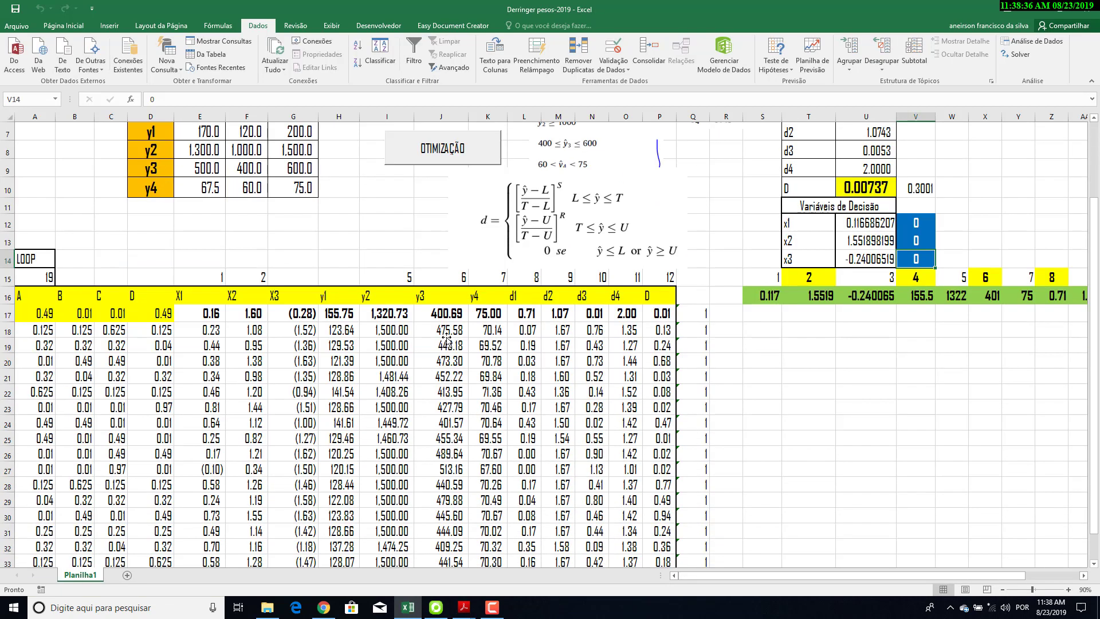
Clear all results in E17:P35, keeping the weights
mouse_move(206, 259)
left_mouse_down()
mouse_move(573, 429)
mouse_move(648, 542)
left_mouse_up()
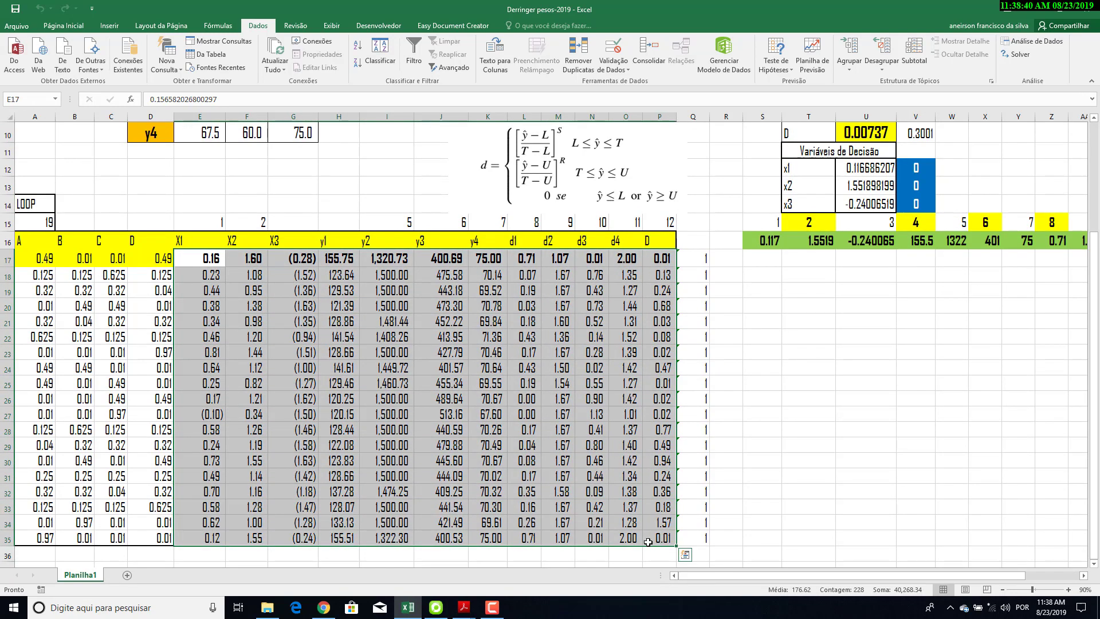
key("Delete")
left_click(871, 423)
scroll(872, 424, "up", 1)
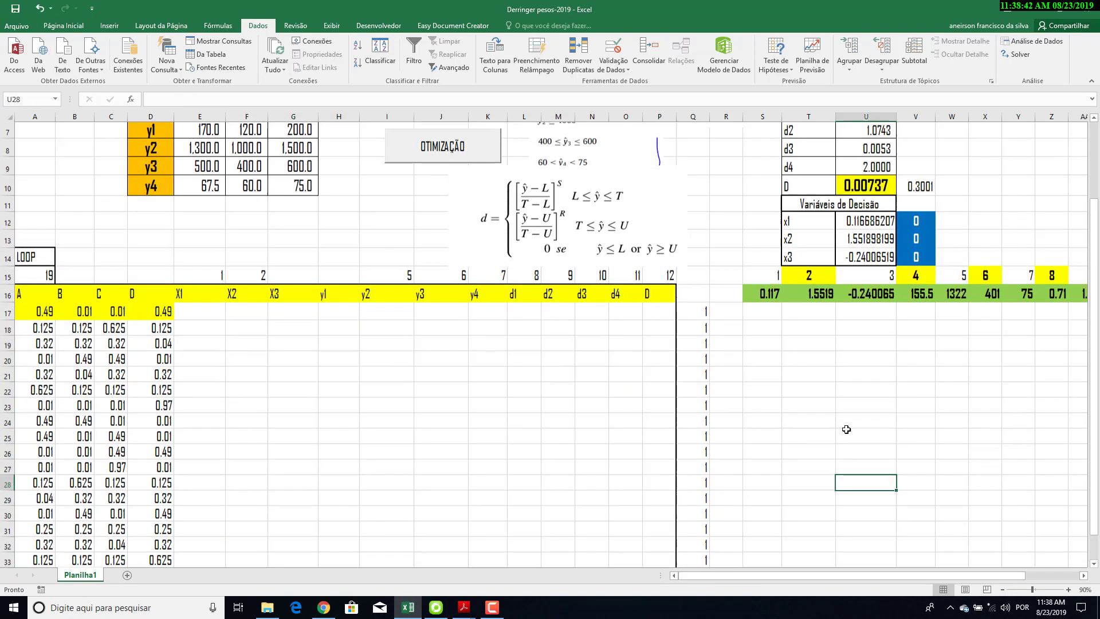
Run the OTIMIZAÇÃO macro again to fill the emptied table, and view the results through row 35
left_click(446, 160)
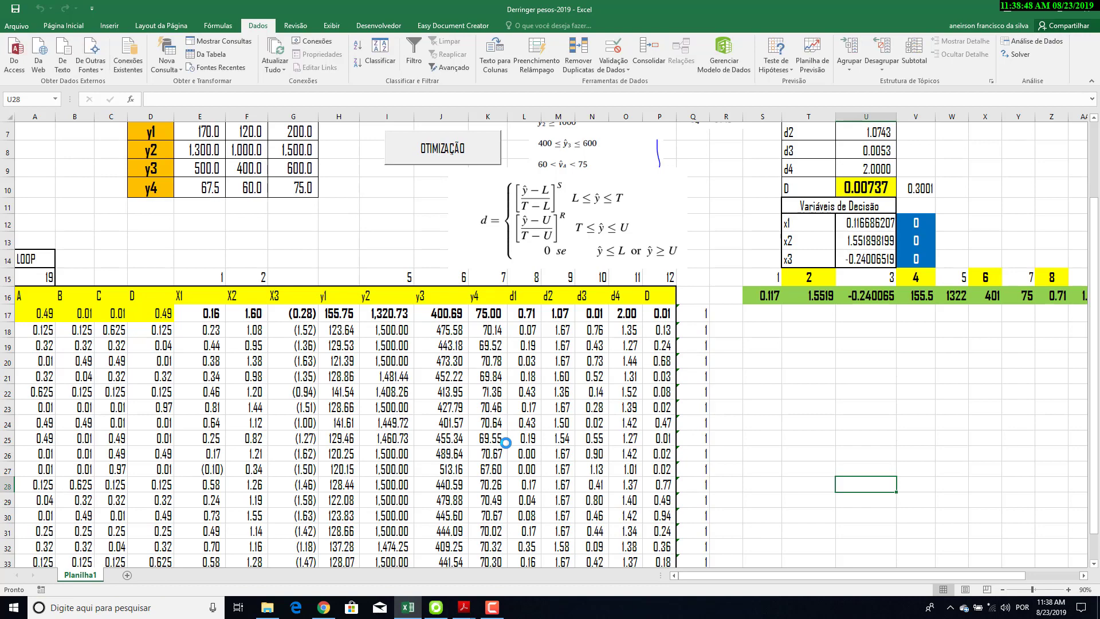
scroll(246, 395, "down", 2)
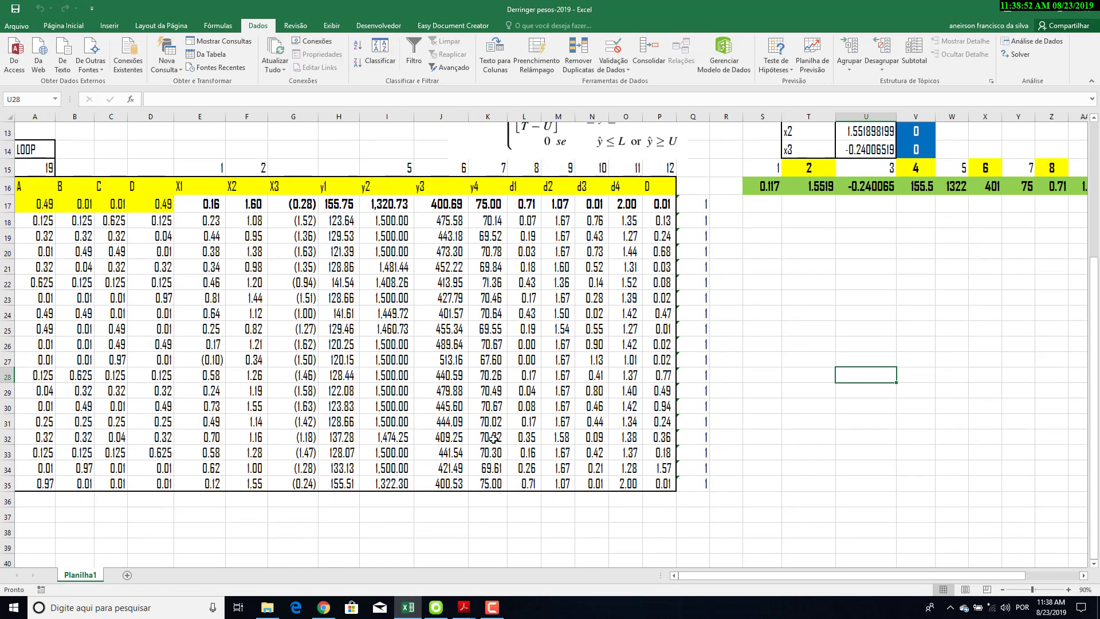
scroll(494, 438, "up", 1)
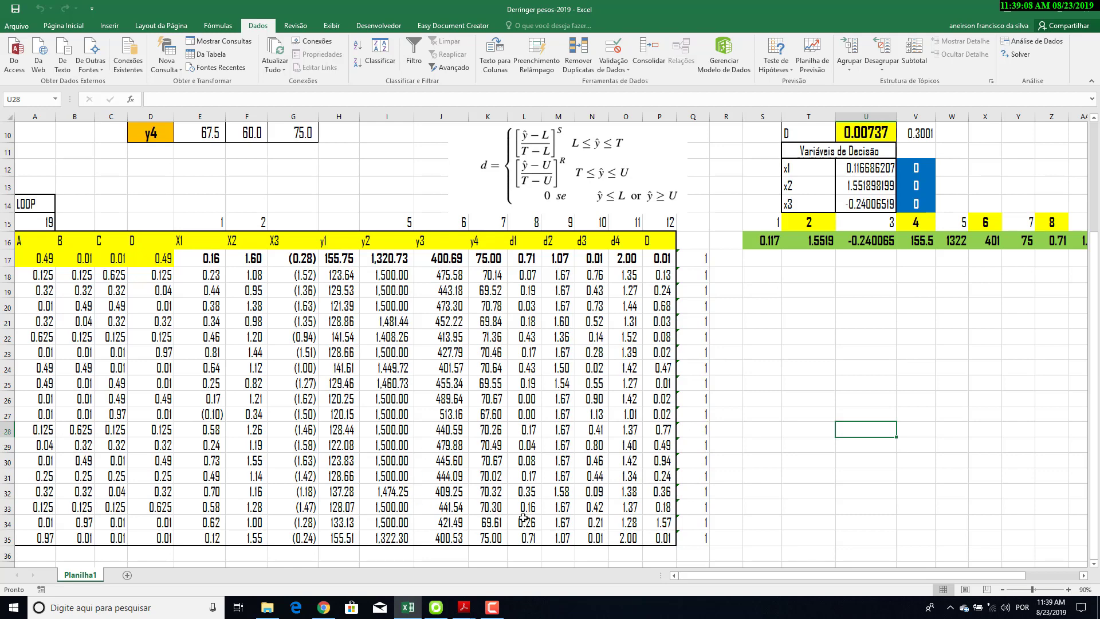
Reopen the OTIMIZAÇÃO button's macro code in the Visual Basic editor
key("alt+F11")
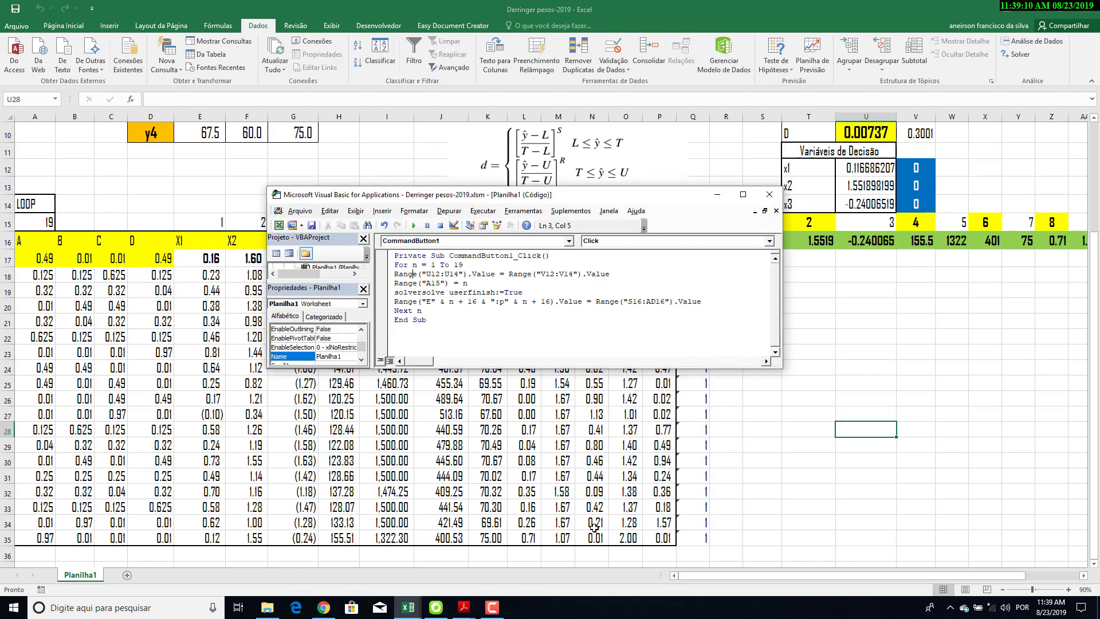